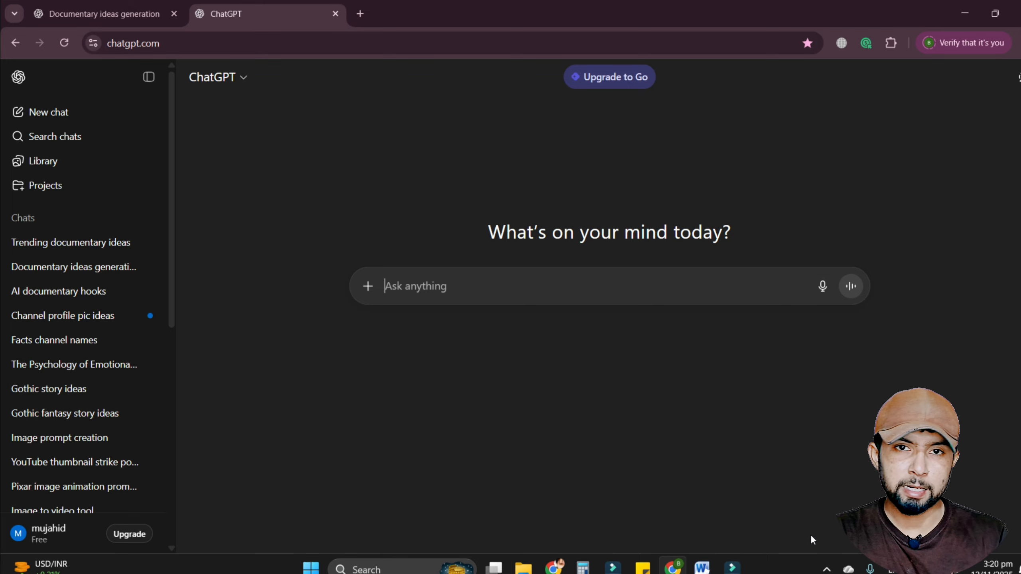
# Step: Switch to the Word prompt document and copy the full text of the Story Idea Generator master prompt
pyautogui.click(702, 567)
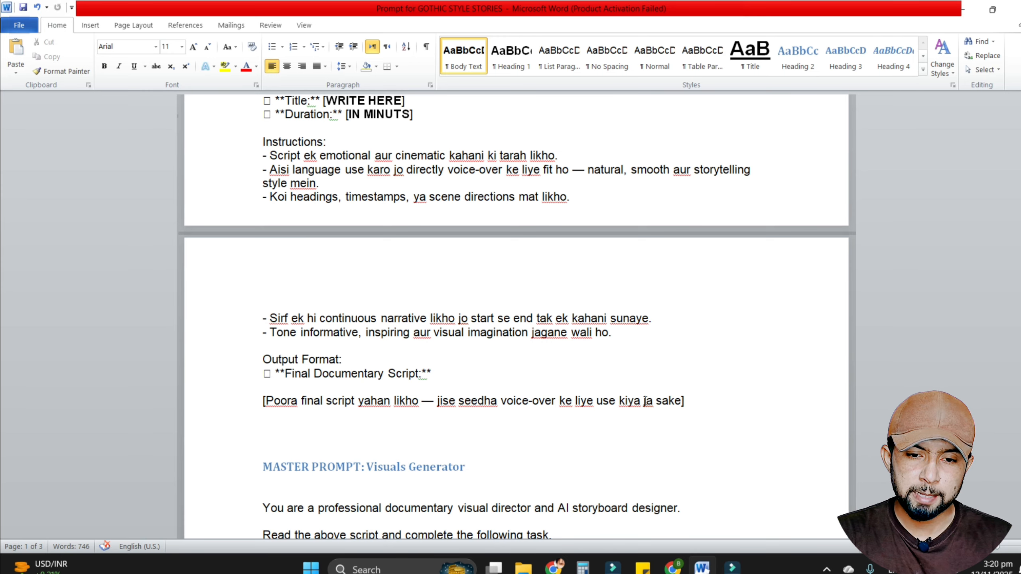
pyautogui.scroll(5, 645, 402)
pyautogui.scroll(4, 645, 401)
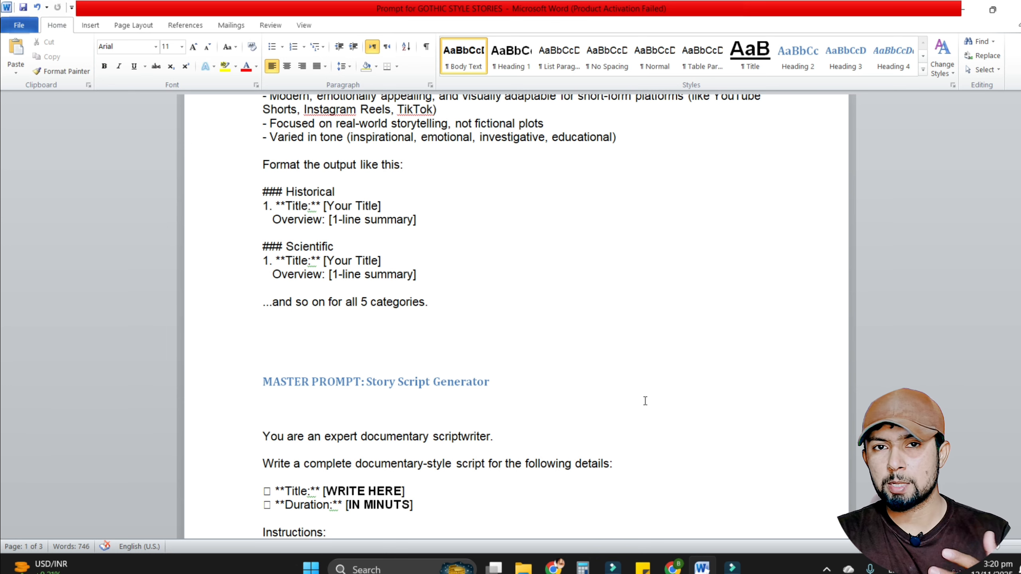
pyautogui.scroll(6, 646, 401)
pyautogui.scroll(3, 645, 401)
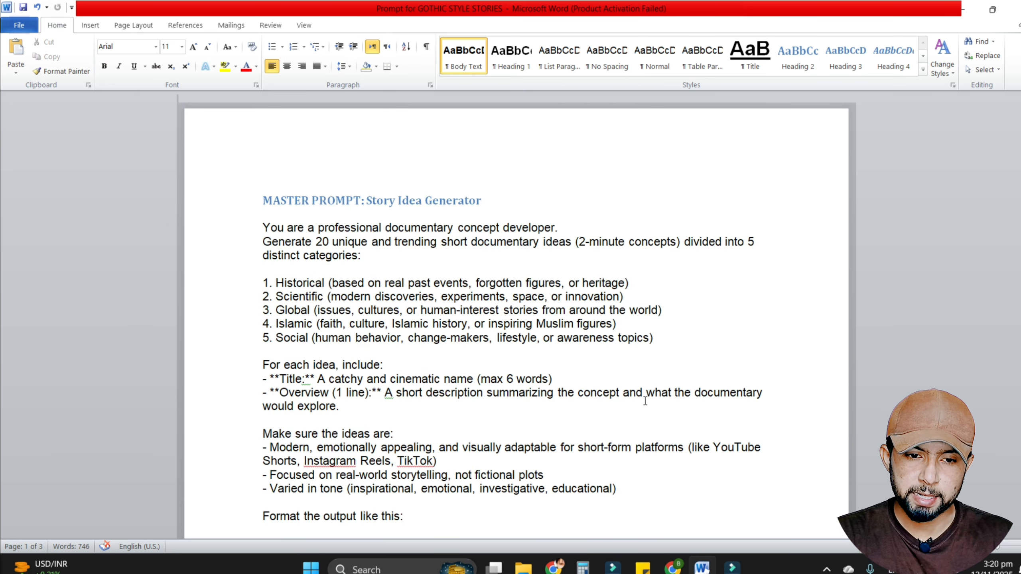
pyautogui.scroll(-3, 646, 399)
pyautogui.scroll(3, 645, 399)
pyautogui.moveTo(493, 197); pyautogui.dragTo(324, 212)
pyautogui.click(581, 256)
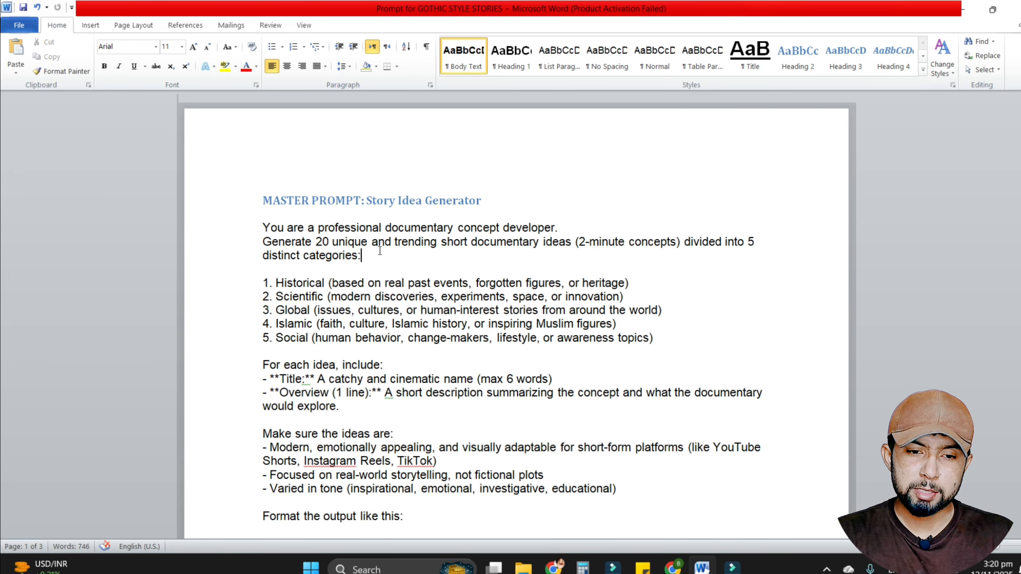
pyautogui.moveTo(261, 223); pyautogui.dragTo(525, 531)
pyautogui.scroll(-5, 525, 532)
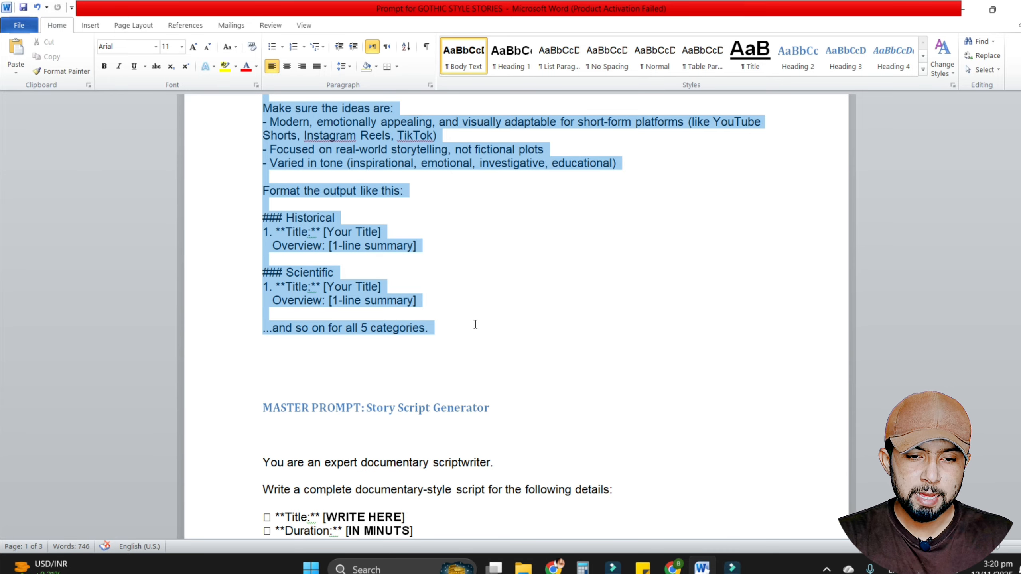
# Step: Return to ChatGPT in the browser and submit the copied Story Idea Generator prompt in a new chat
pyautogui.click(672, 567)
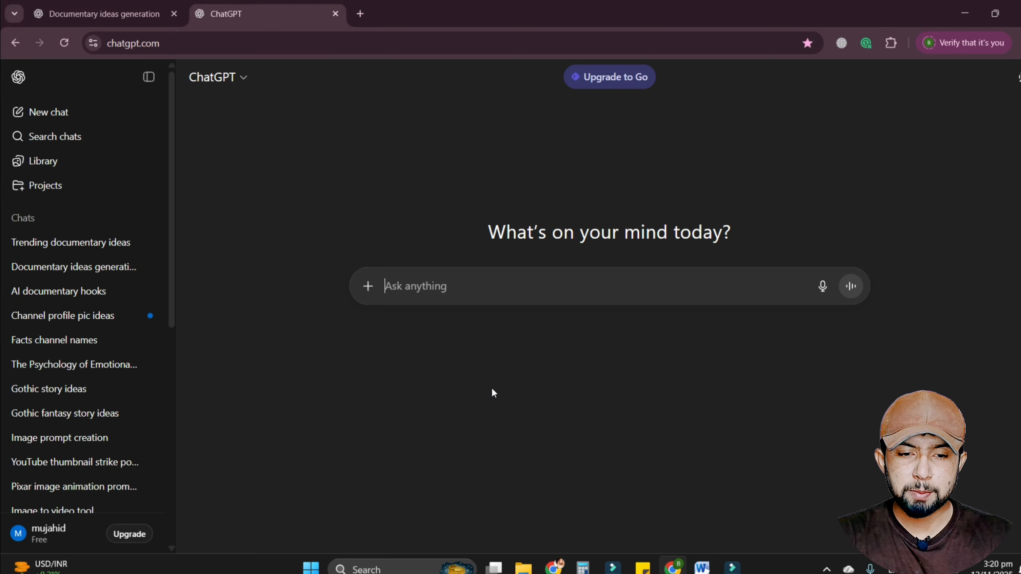
pyautogui.hotkey('ctrl', 'v')
pyautogui.press('Return')
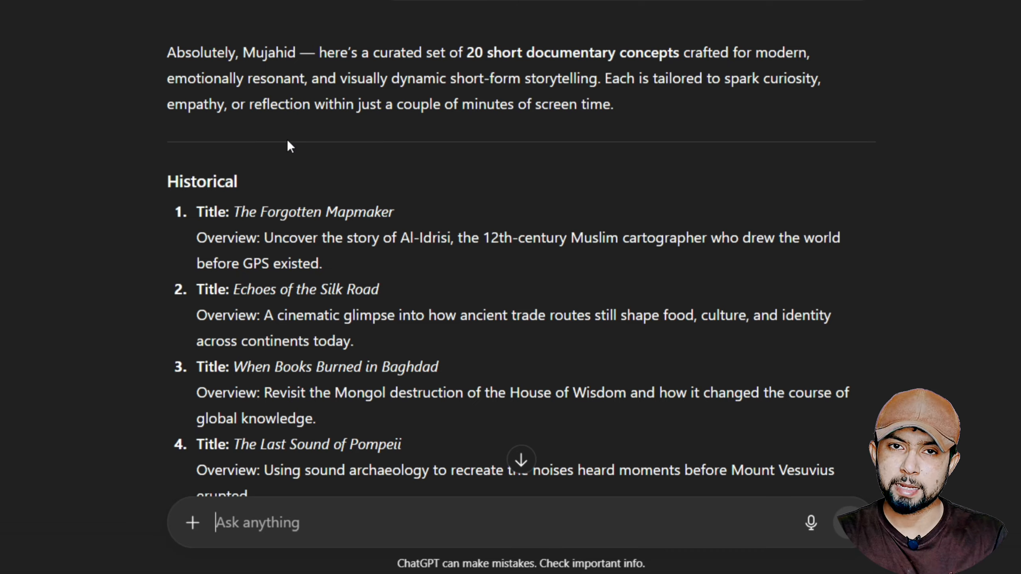
# Step: Review the generated documentary ideas under the Historical, Scientific, Global, Islamic and Social headings
pyautogui.moveTo(262, 164); pyautogui.dragTo(167, 181)
pyautogui.scroll(-1, 369, 187)
pyautogui.scroll(-5, 369, 186)
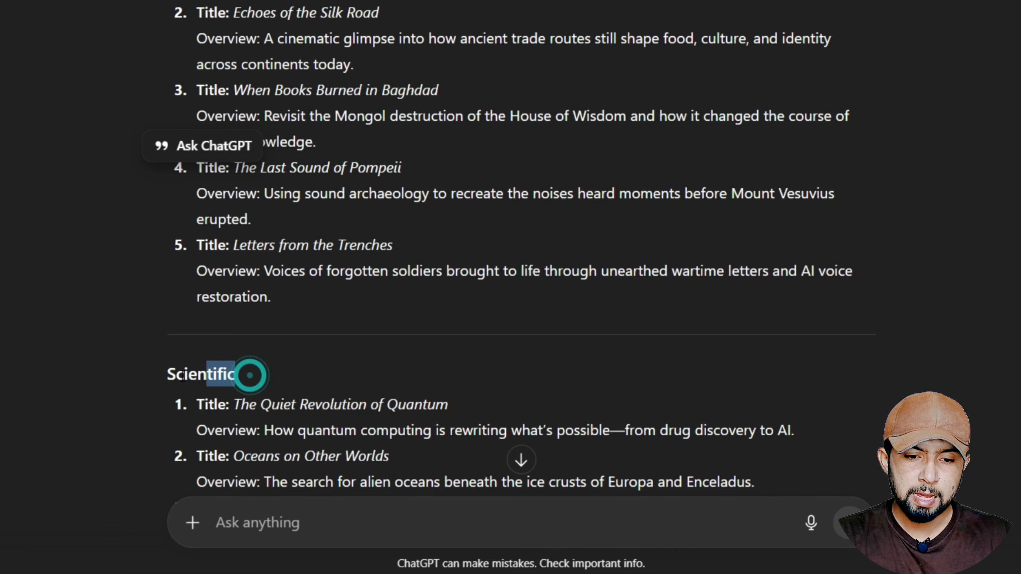
pyautogui.moveTo(251, 374); pyautogui.dragTo(167, 374)
pyautogui.scroll(-1, 332, 306)
pyautogui.scroll(-9, 333, 310)
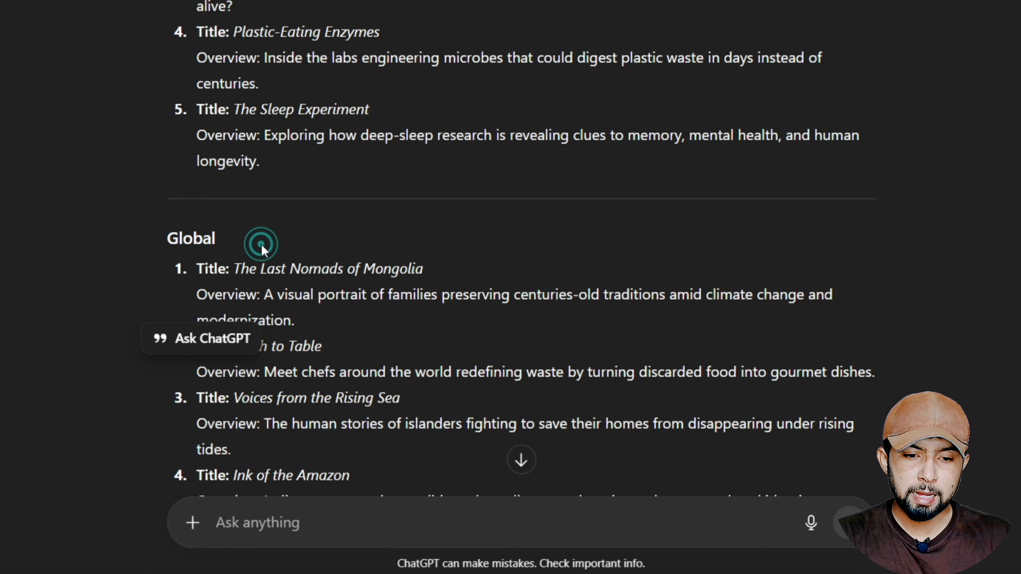
pyautogui.moveTo(258, 242); pyautogui.dragTo(168, 239)
pyautogui.scroll(-4, 251, 201)
pyautogui.scroll(-4, 346, 205)
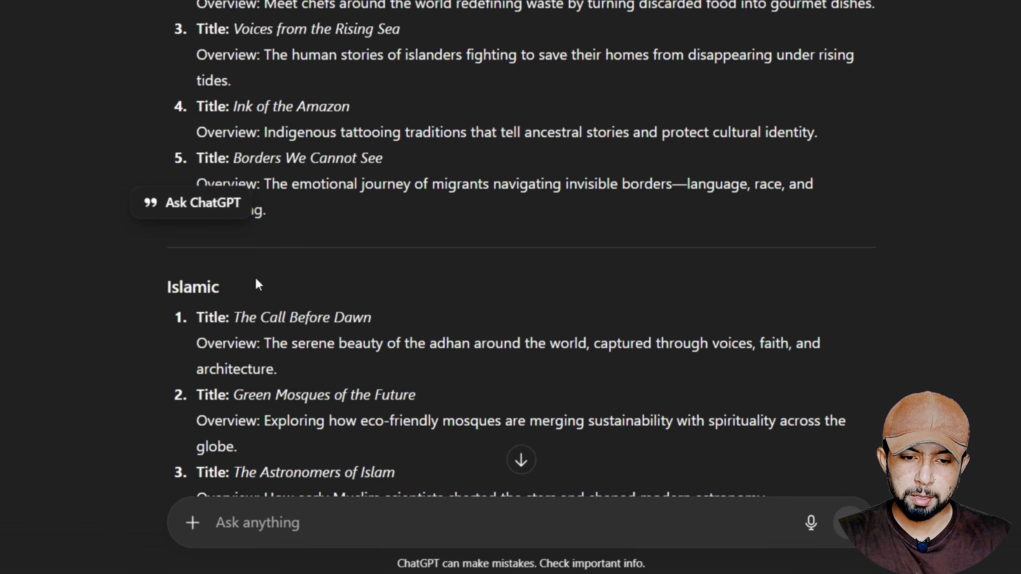
pyautogui.moveTo(255, 282); pyautogui.dragTo(166, 287)
pyautogui.scroll(-9, 355, 256)
pyautogui.scroll(-3, 355, 256)
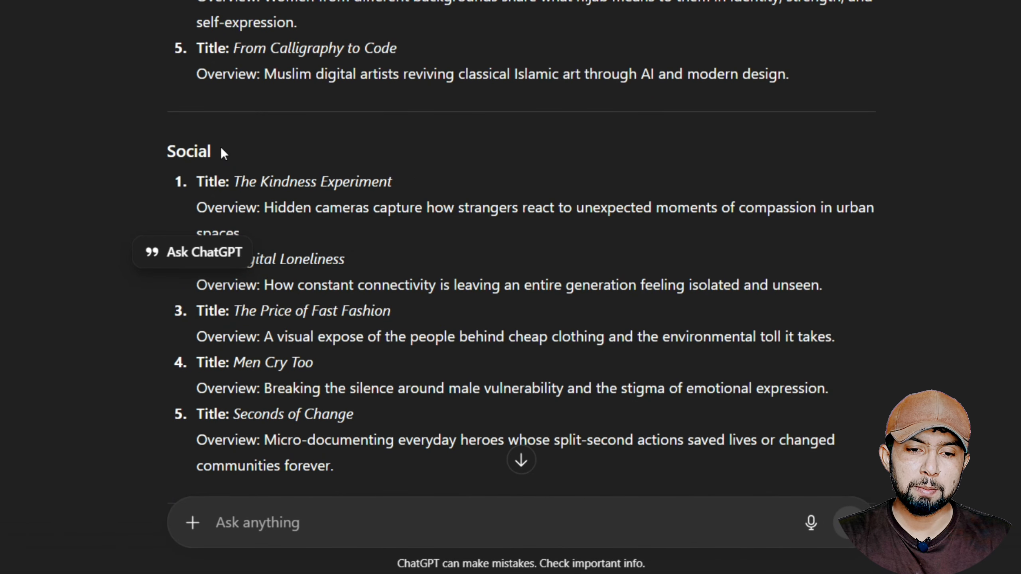
pyautogui.moveTo(221, 146); pyautogui.dragTo(151, 149)
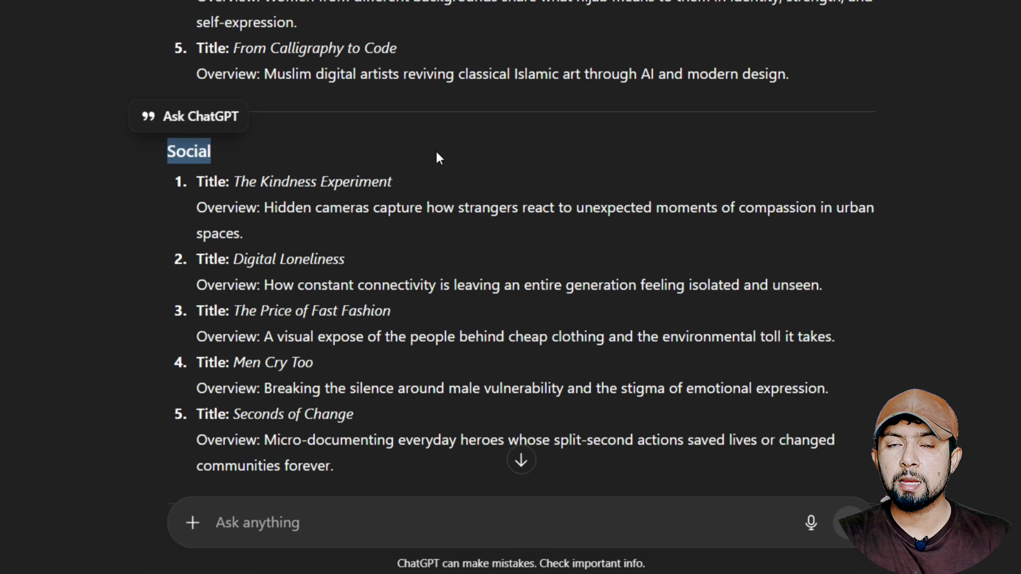
# Step: Copy the title "The Forgotten Mapmaker" from the first idea in the Historical category
pyautogui.scroll(12, 437, 154)
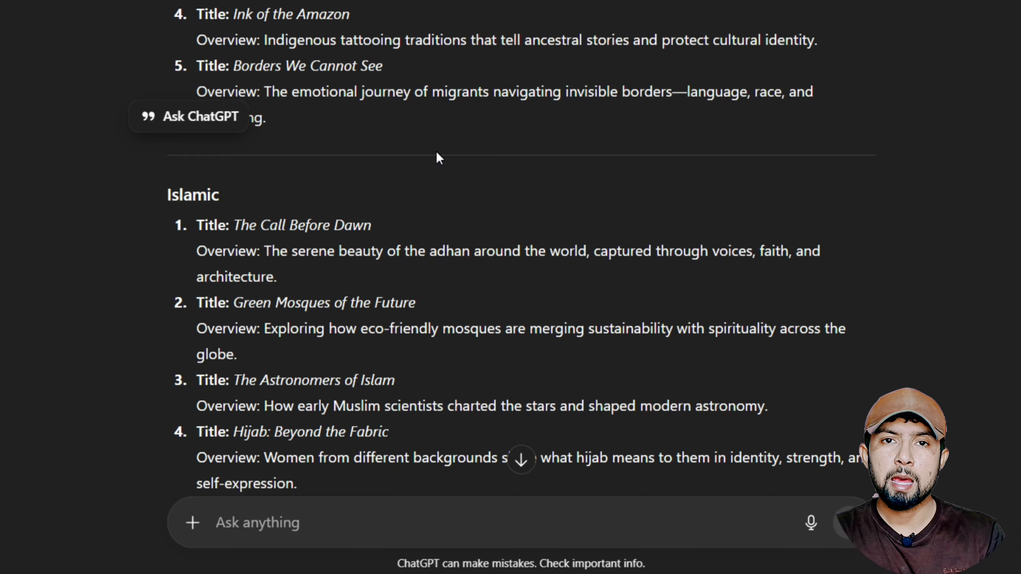
pyautogui.scroll(20, 437, 153)
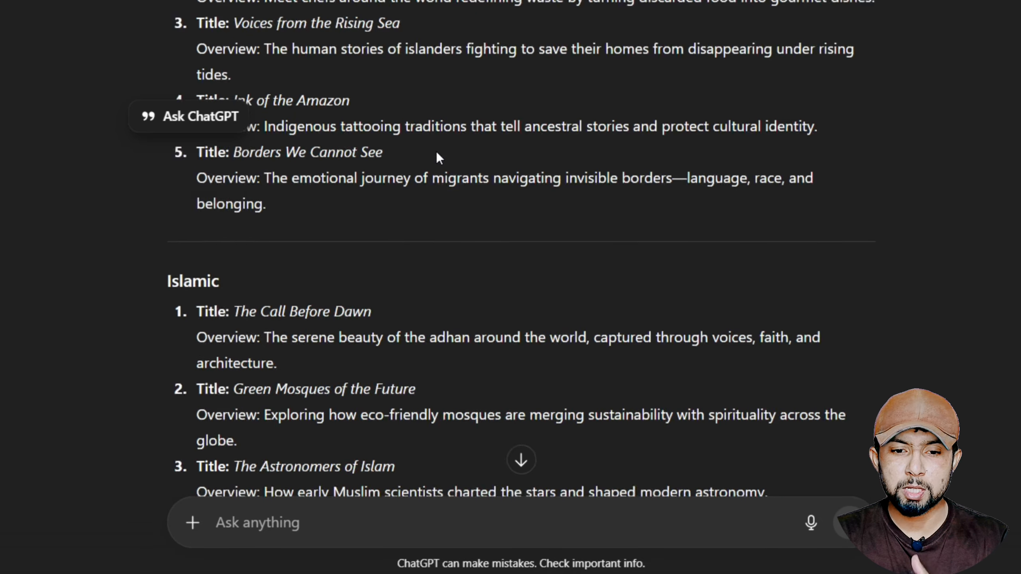
pyautogui.scroll(10, 436, 153)
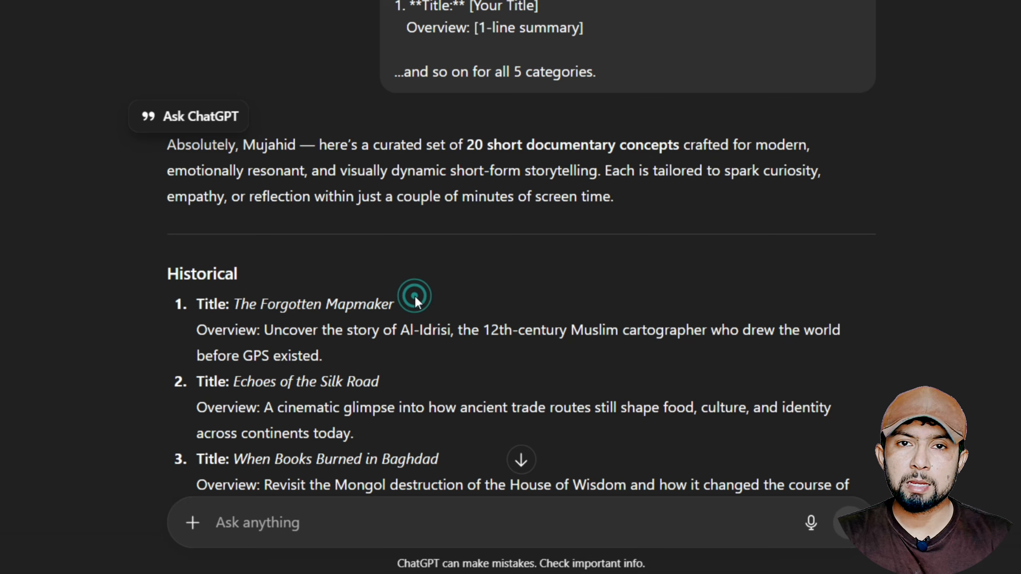
pyautogui.moveTo(415, 296); pyautogui.dragTo(236, 297)
pyautogui.hotkey('ctrl', 'c')
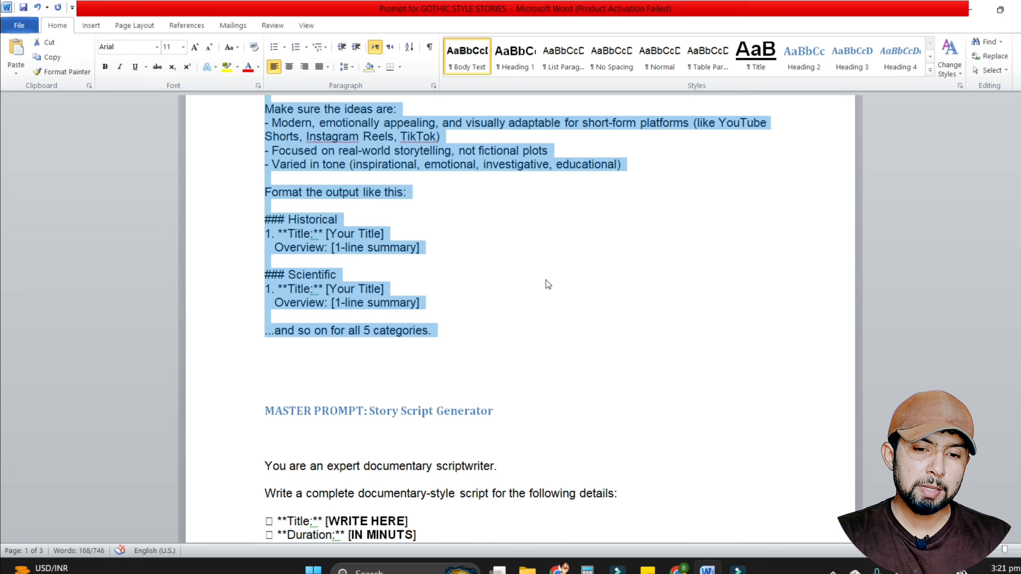
# Step: In the Word document's Story Script Generator prompt, replace the title placeholder with "The Forgotten Mapmaker" and the duration placeholder with "5m"
pyautogui.scroll(-5, 546, 280)
pyautogui.click(379, 235)
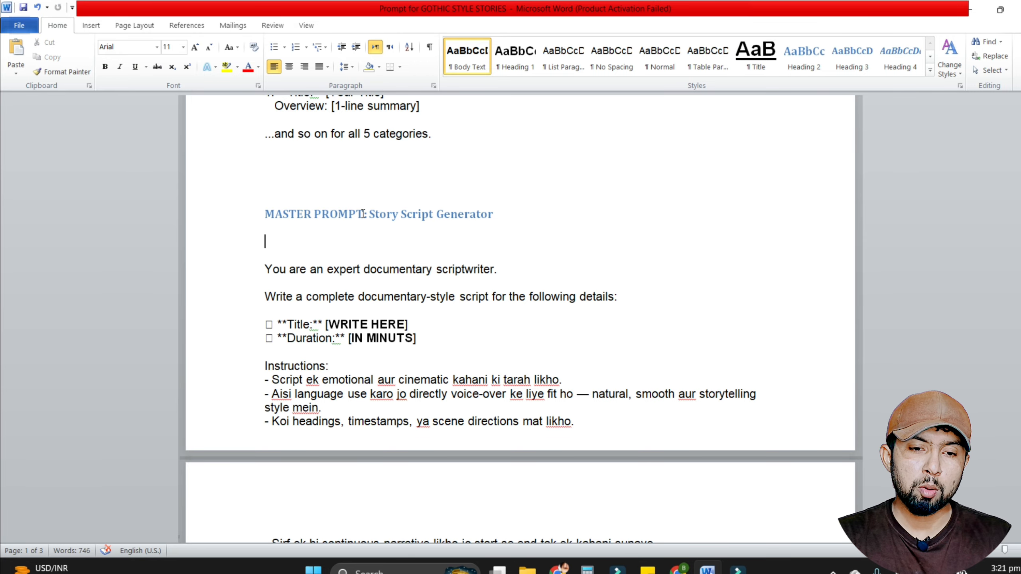
pyautogui.moveTo(369, 214); pyautogui.dragTo(530, 221)
pyautogui.scroll(-1, 600, 241)
pyautogui.scroll(-1, 601, 241)
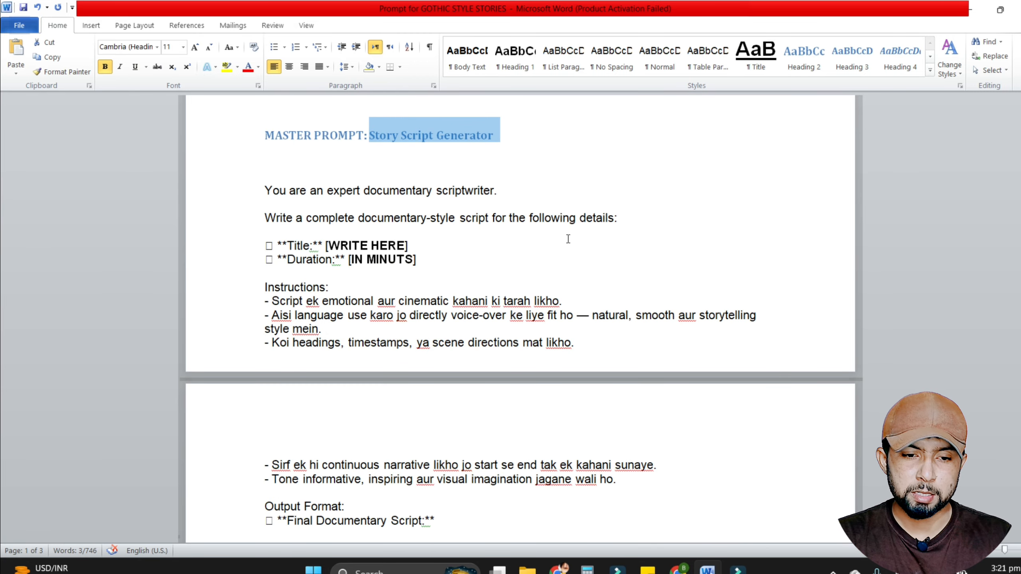
pyautogui.click(305, 246)
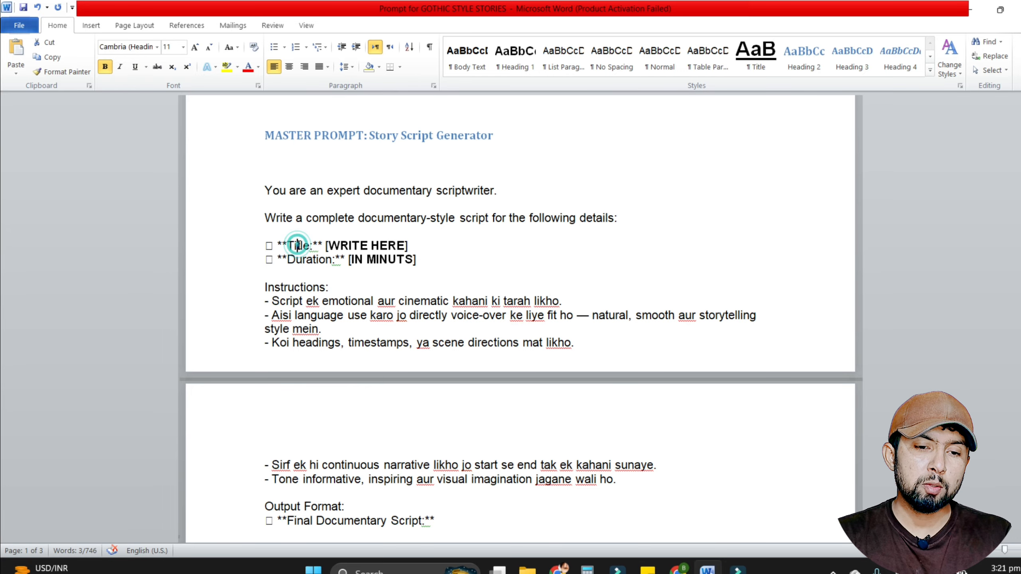
pyautogui.moveTo(327, 245); pyautogui.dragTo(406, 246)
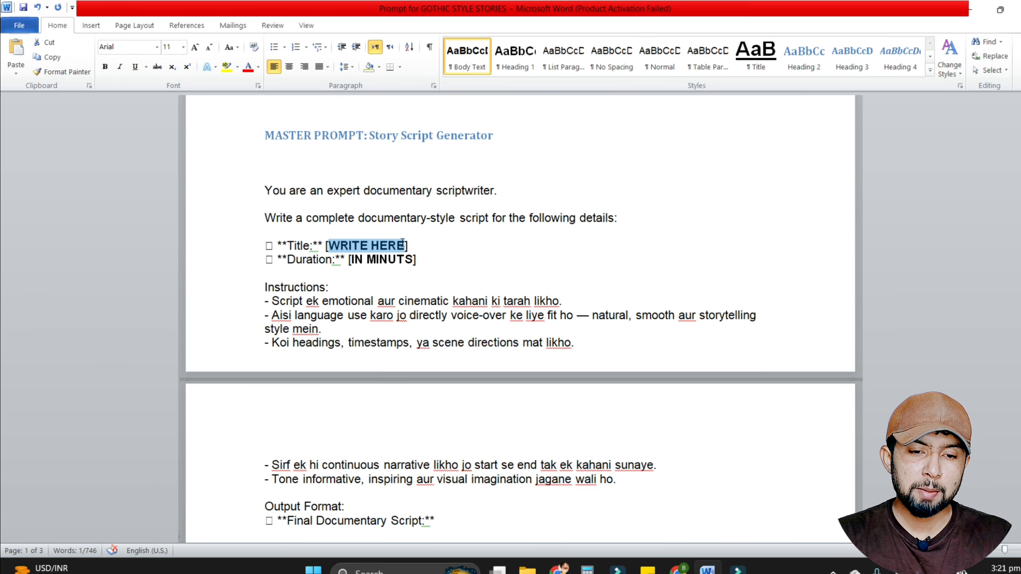
pyautogui.hotkey('ctrl', 'v')
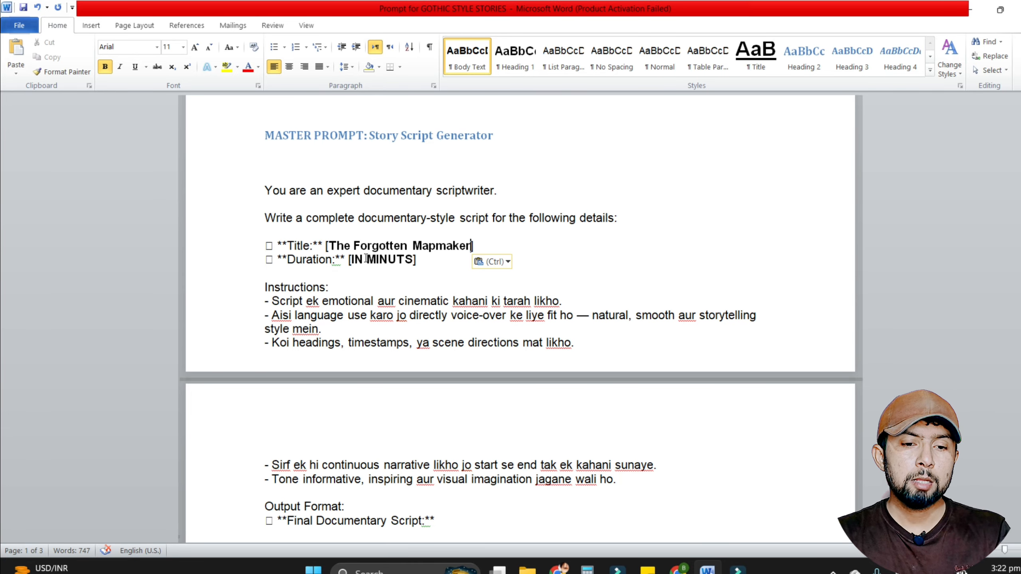
pyautogui.moveTo(352, 257); pyautogui.dragTo(388, 256)
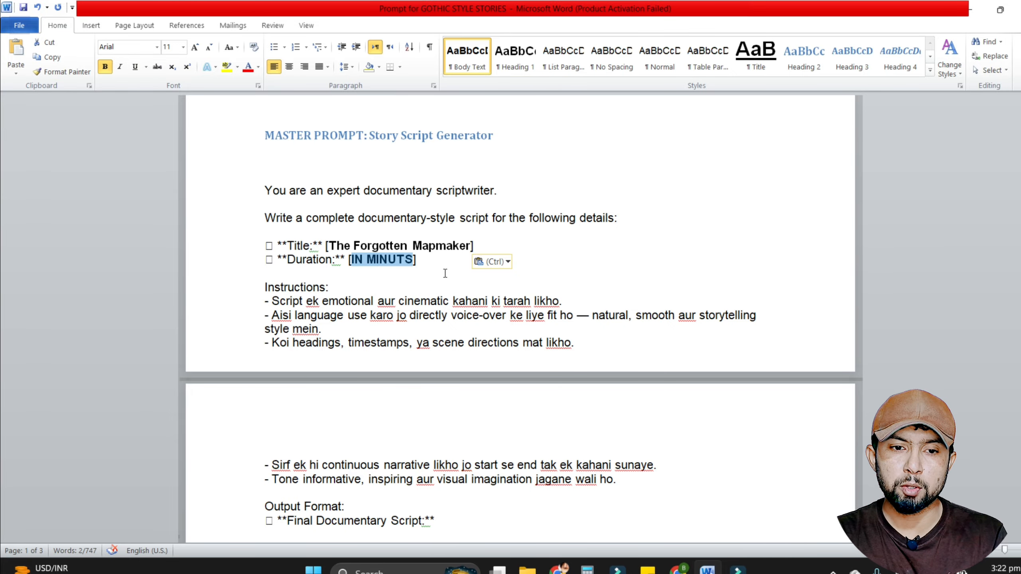
pyautogui.write('5m')
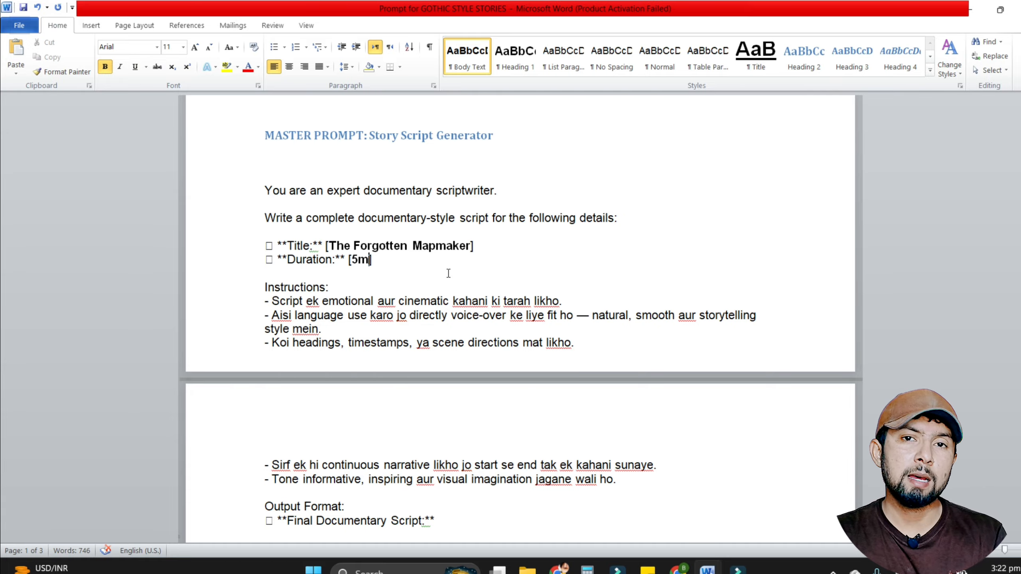
# Step: Copy the filled-in Story Script Generator prompt from Word and submit it in the same ChatGPT documentary ideas chat
pyautogui.scroll(-5, 448, 271)
pyautogui.scroll(3, 448, 274)
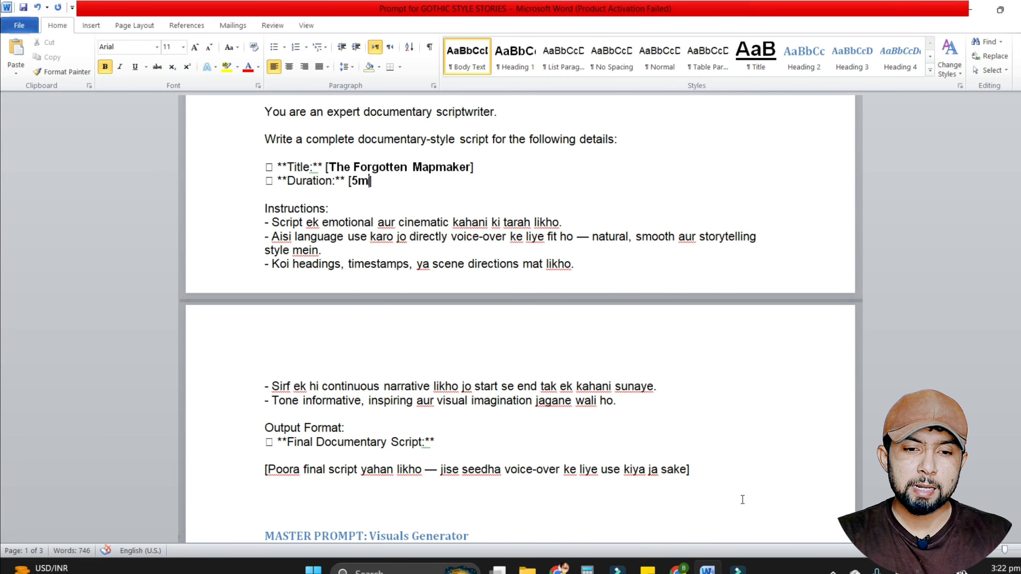
pyautogui.moveTo(720, 474); pyautogui.dragTo(266, 225)
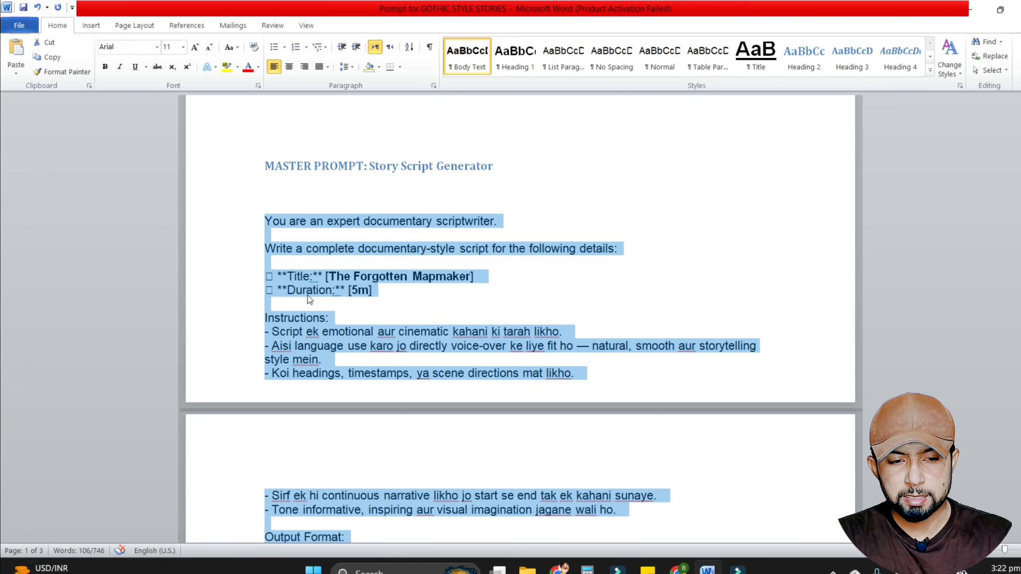
pyautogui.click(679, 568)
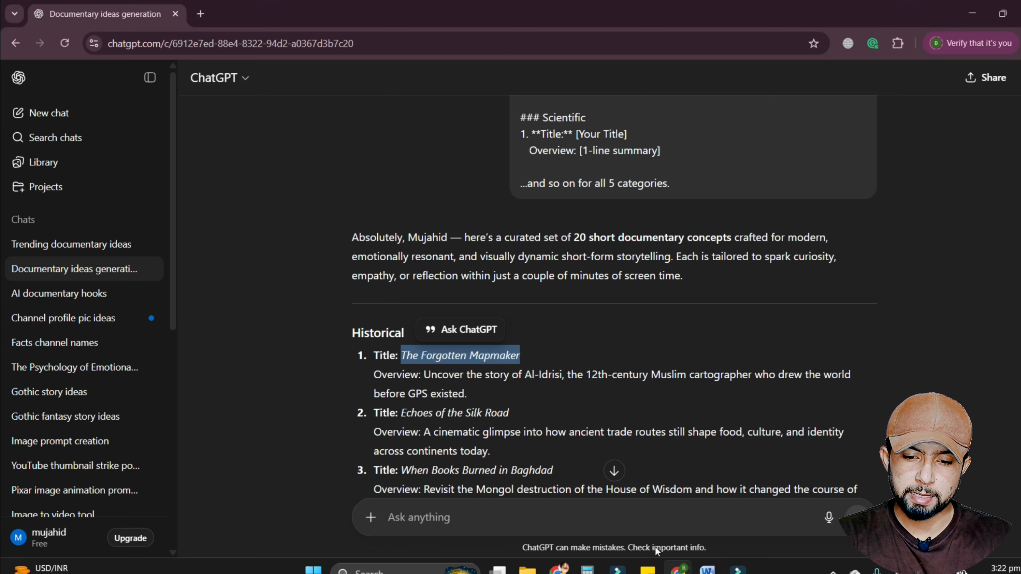
pyautogui.click(473, 523)
pyautogui.hotkey('ctrl', 'v')
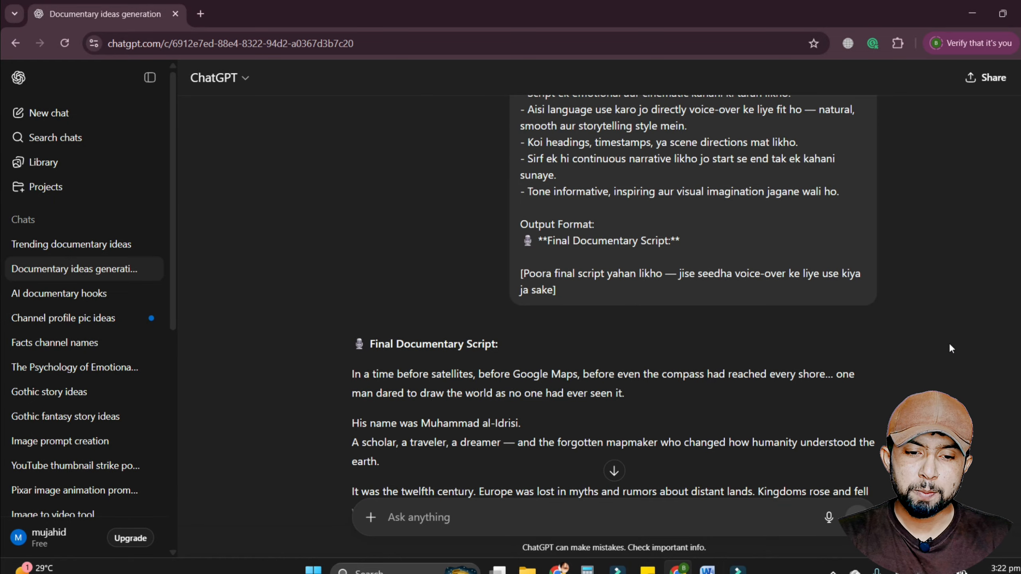
# Step: Review the generated Final Documentary Script from its opening to its closing lines
pyautogui.scroll(5, 948, 343)
pyautogui.scroll(-3, 700, 231)
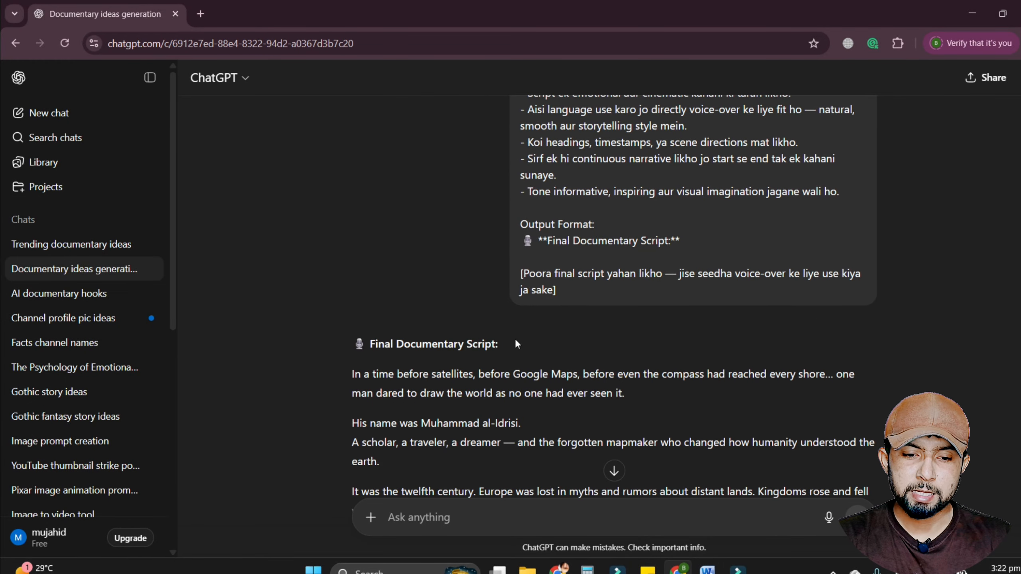
pyautogui.moveTo(498, 345); pyautogui.dragTo(395, 344)
pyautogui.scroll(-3, 517, 364)
pyautogui.scroll(-15, 518, 364)
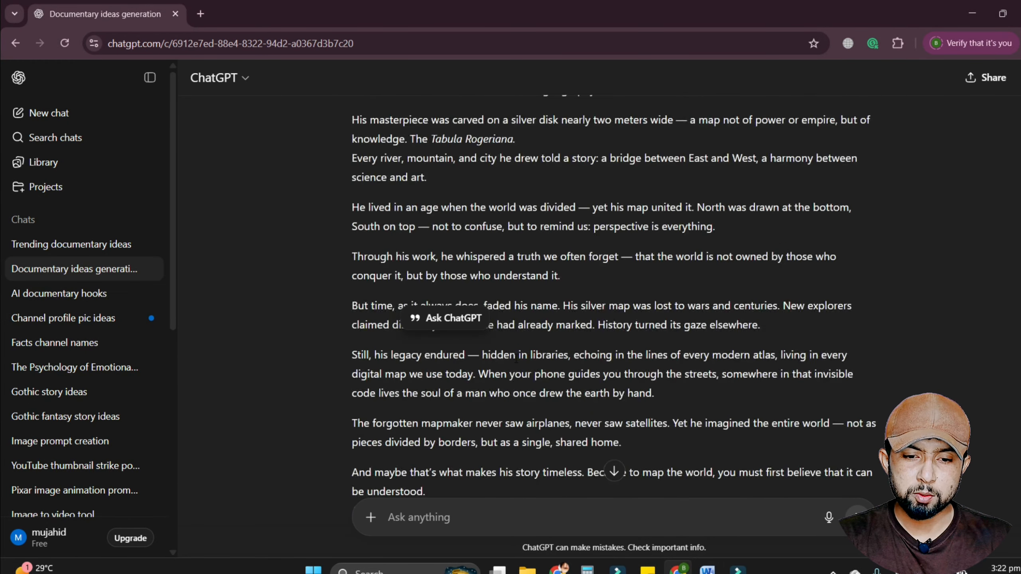
pyautogui.moveTo(522, 370); pyautogui.dragTo(345, 204)
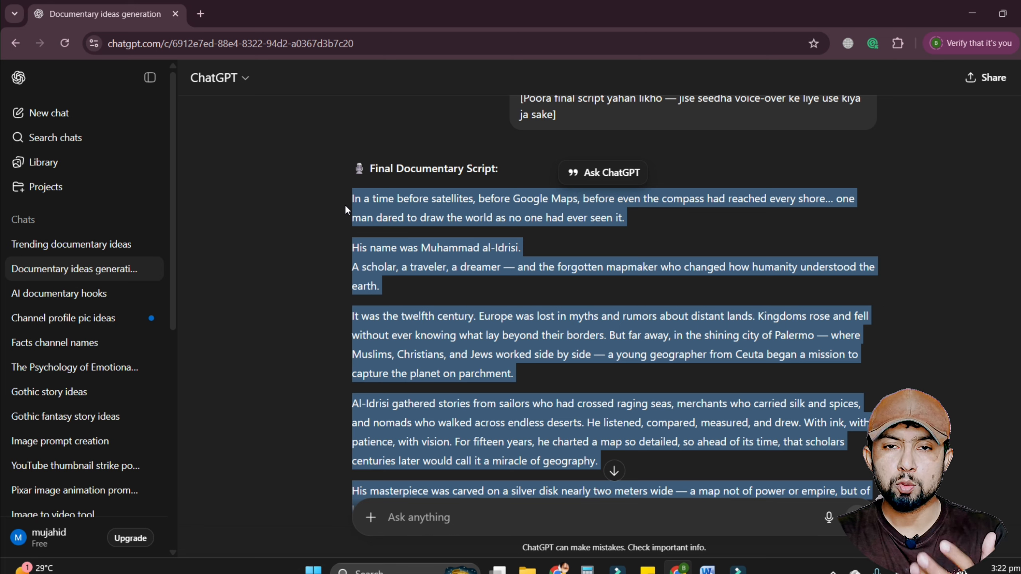
pyautogui.click(585, 267)
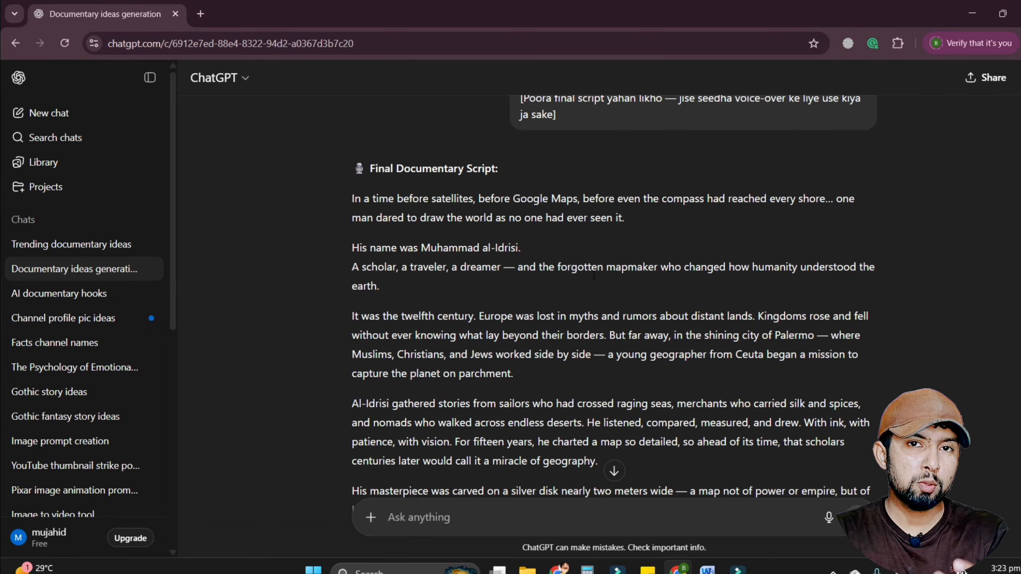
# Step: Switch back to Word and select the full text of the Visuals Generator master prompt
pyautogui.click(707, 569)
pyautogui.scroll(-7, 611, 326)
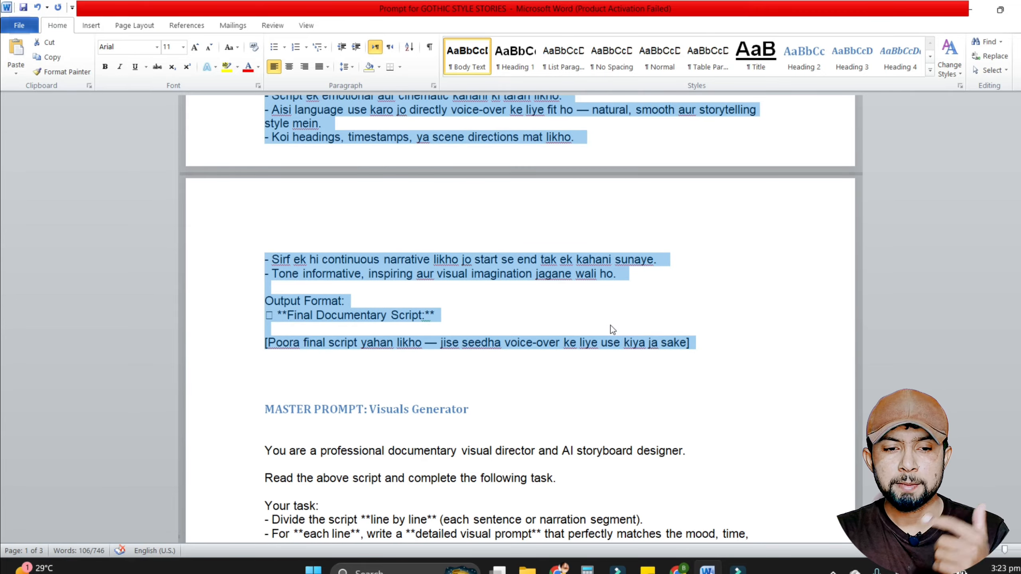
pyautogui.moveTo(521, 292); pyautogui.dragTo(266, 282)
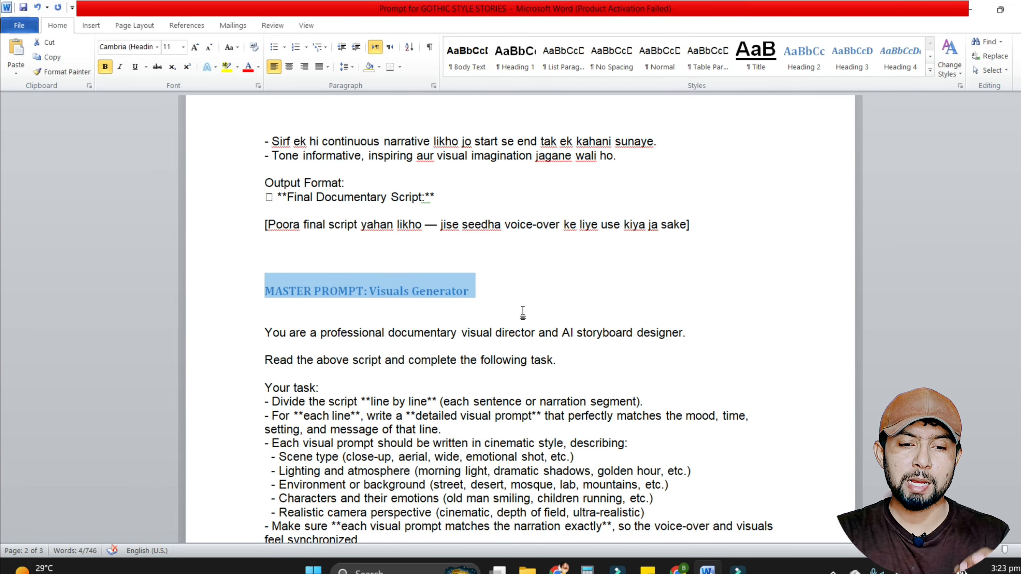
pyautogui.scroll(-5, 522, 313)
pyautogui.scroll(-1, 522, 312)
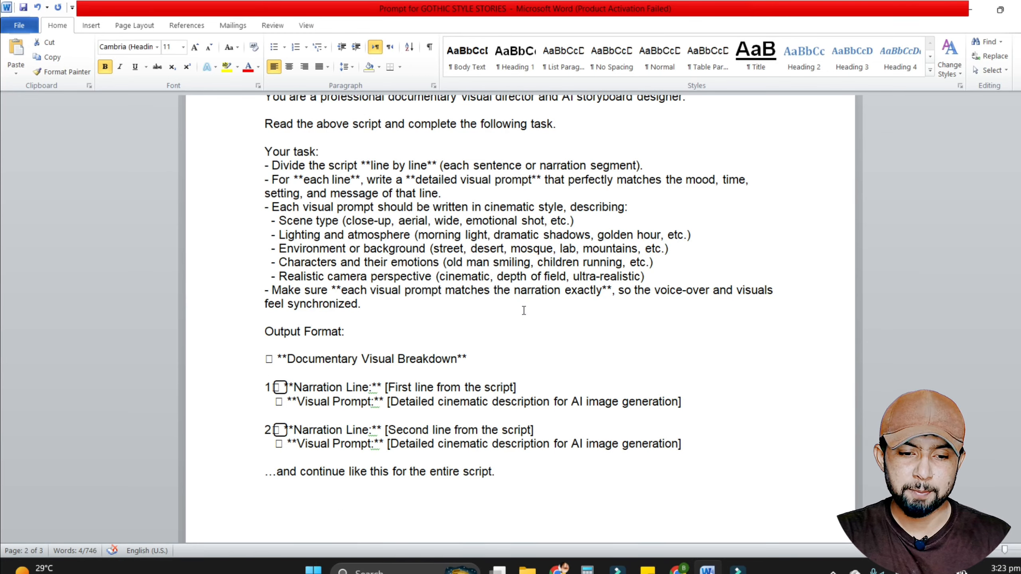
pyautogui.moveTo(511, 469); pyautogui.dragTo(277, 203)
pyautogui.scroll(-9, 463, 192)
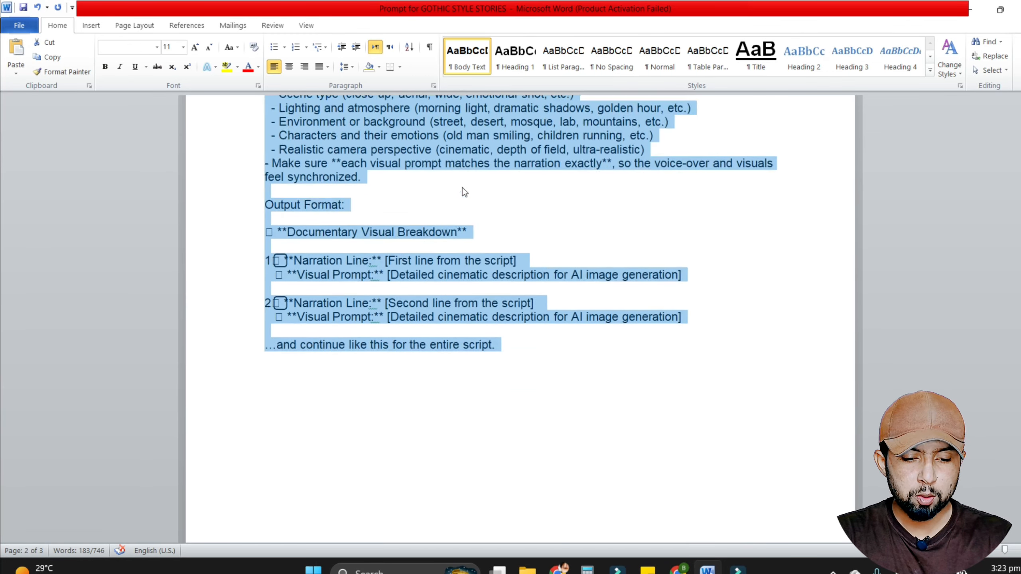
# Step: Switch to ChatGPT and submit the copied Visuals Generator master prompt in the same documentary ideas chat
pyautogui.hotkey('alt', 'Tab')
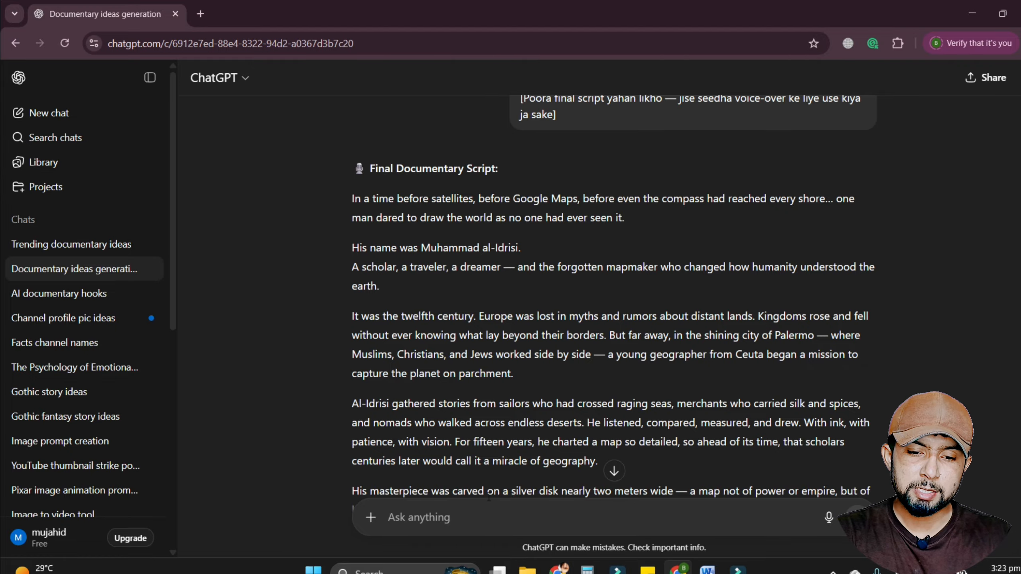
pyautogui.click(457, 520)
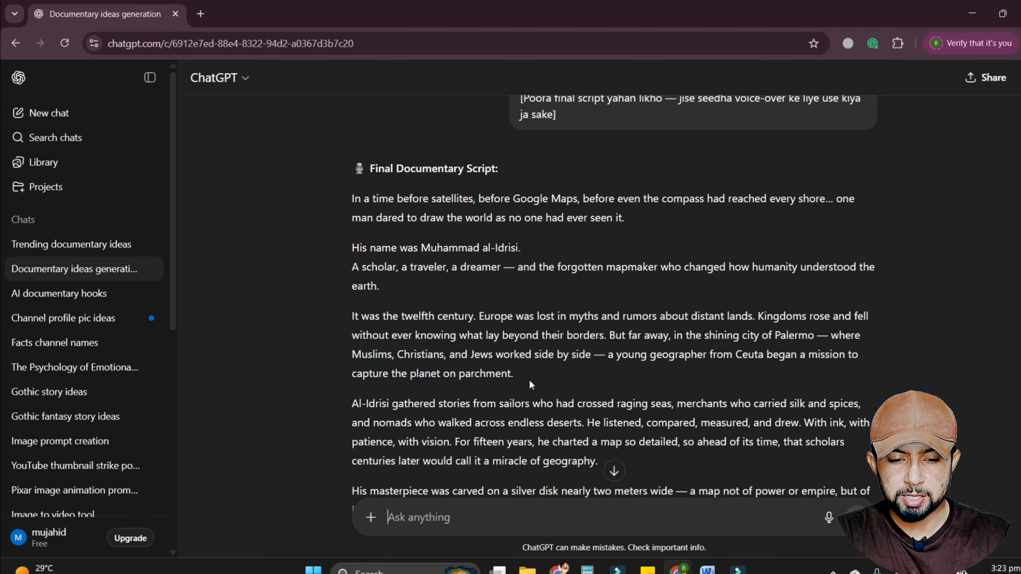
pyautogui.scroll(-20, 529, 380)
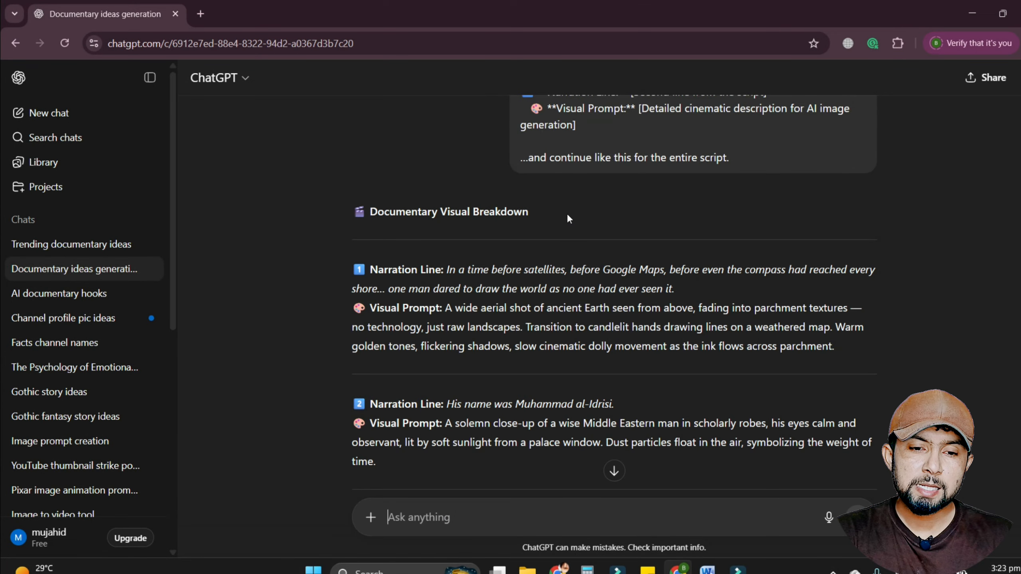
# Step: Review the generated Documentary Visual Breakdown, comparing each narration line with its visual prompt down to the last entries
pyautogui.moveTo(568, 217); pyautogui.dragTo(369, 212)
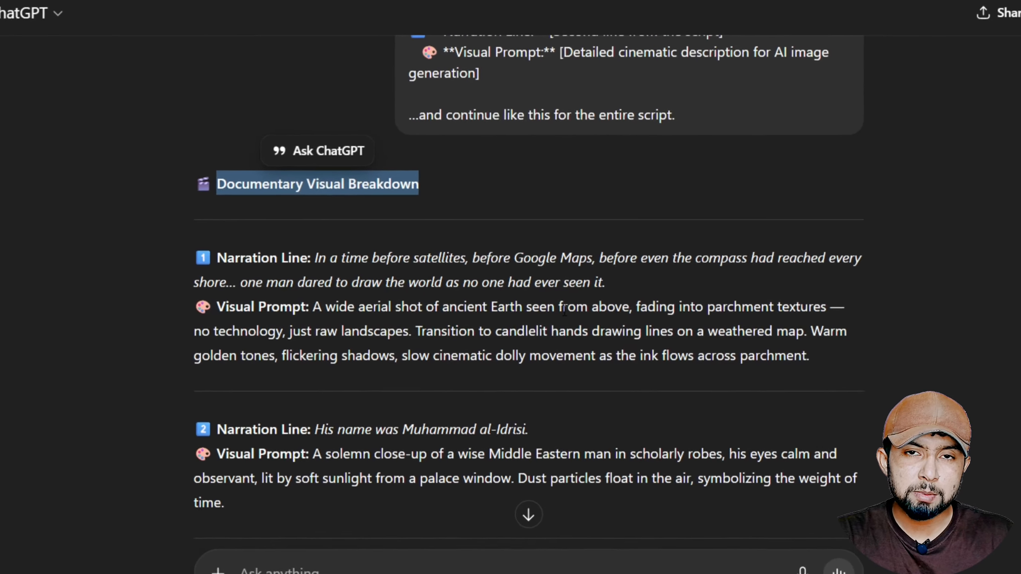
pyautogui.click(679, 318)
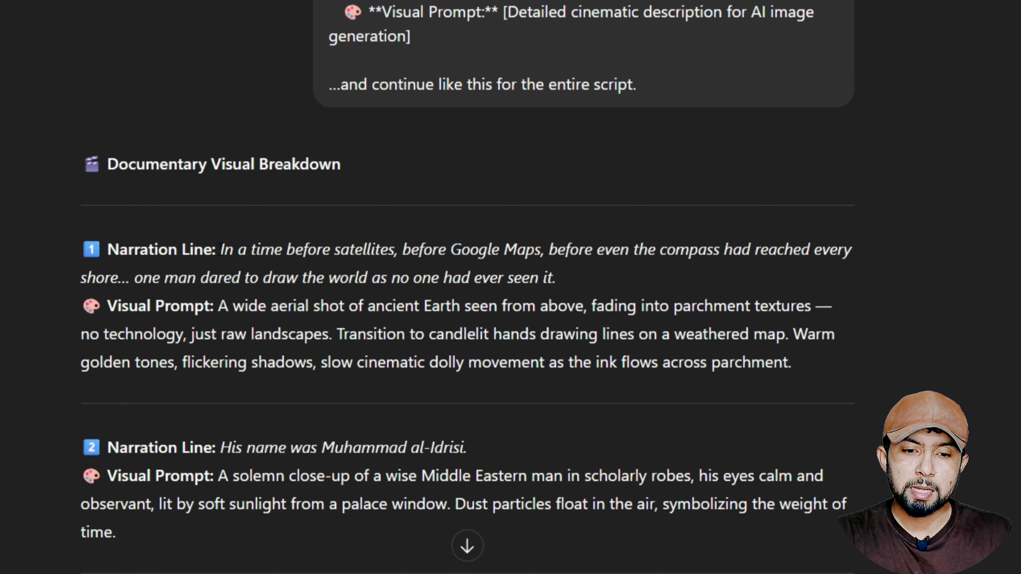
pyautogui.moveTo(217, 250); pyautogui.dragTo(114, 249)
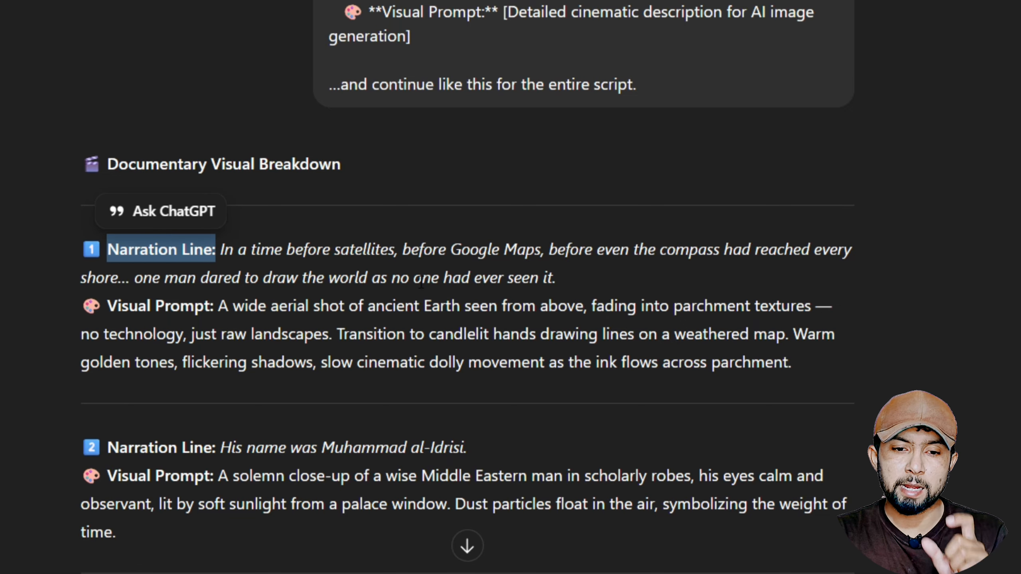
pyautogui.moveTo(556, 279); pyautogui.dragTo(204, 250)
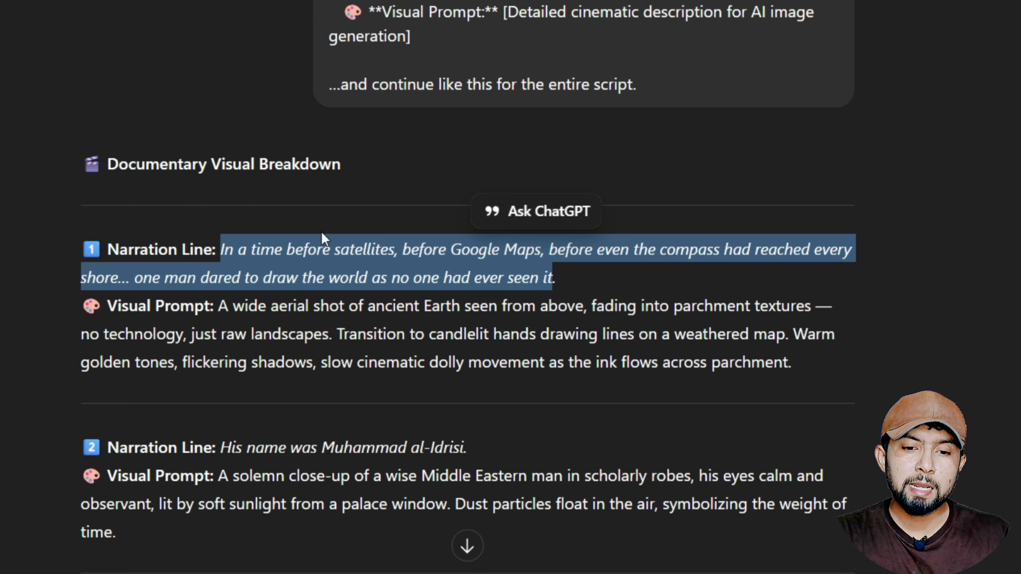
pyautogui.moveTo(204, 306); pyautogui.dragTo(811, 370)
pyautogui.scroll(-3, 811, 371)
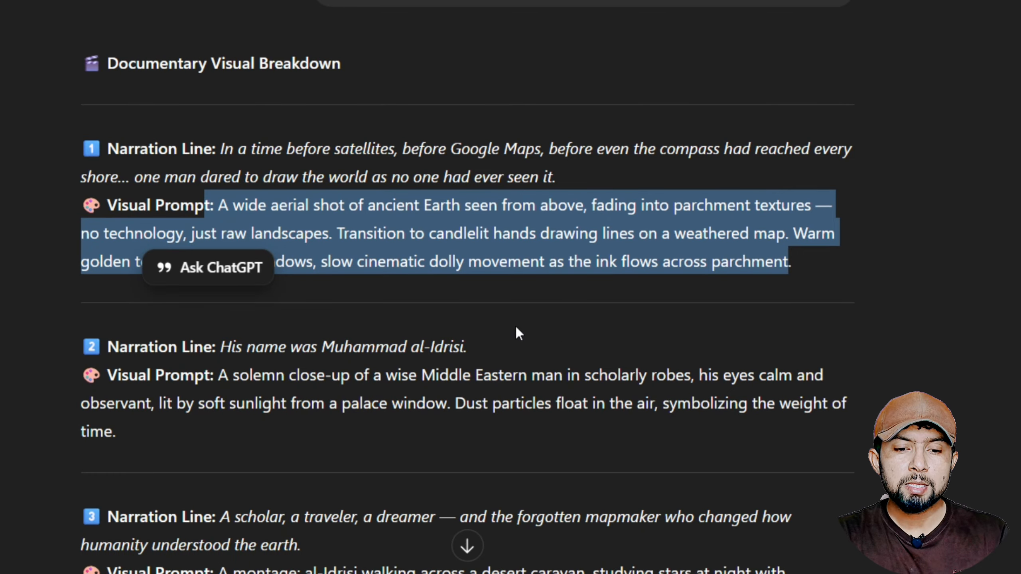
pyautogui.click(473, 349)
pyautogui.moveTo(474, 349); pyautogui.dragTo(171, 333)
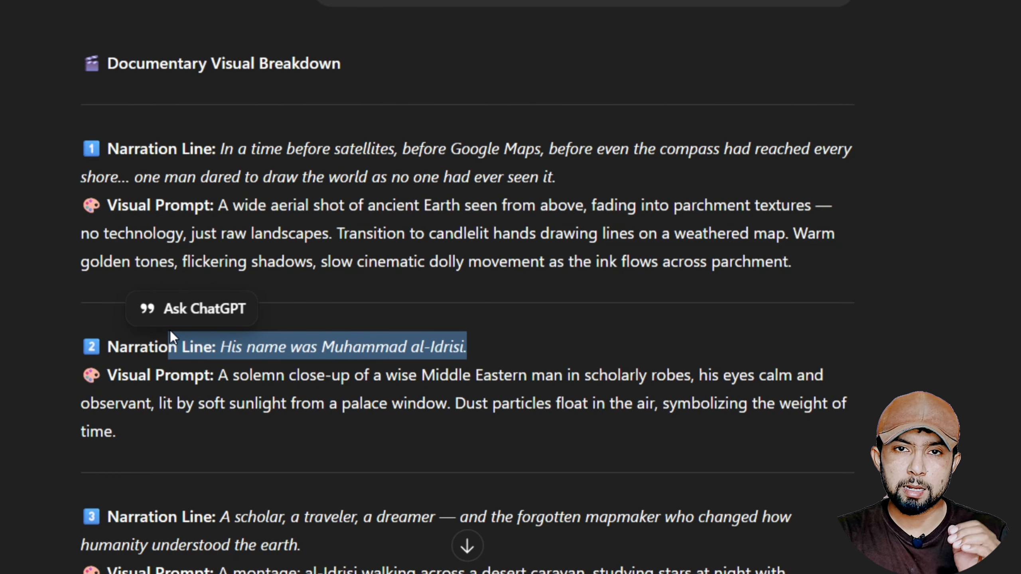
pyautogui.scroll(-5, 171, 350)
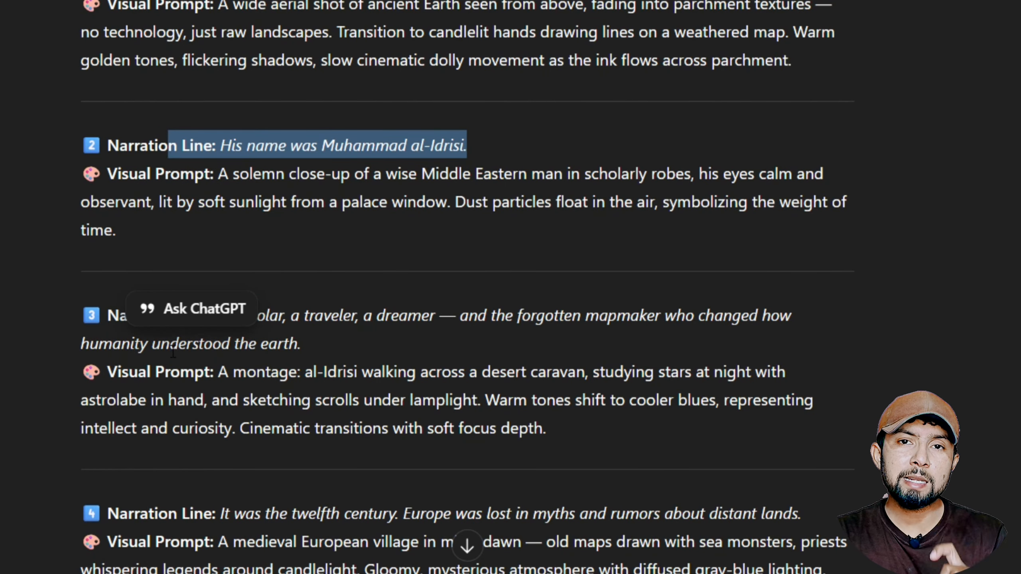
pyautogui.scroll(-20, 173, 353)
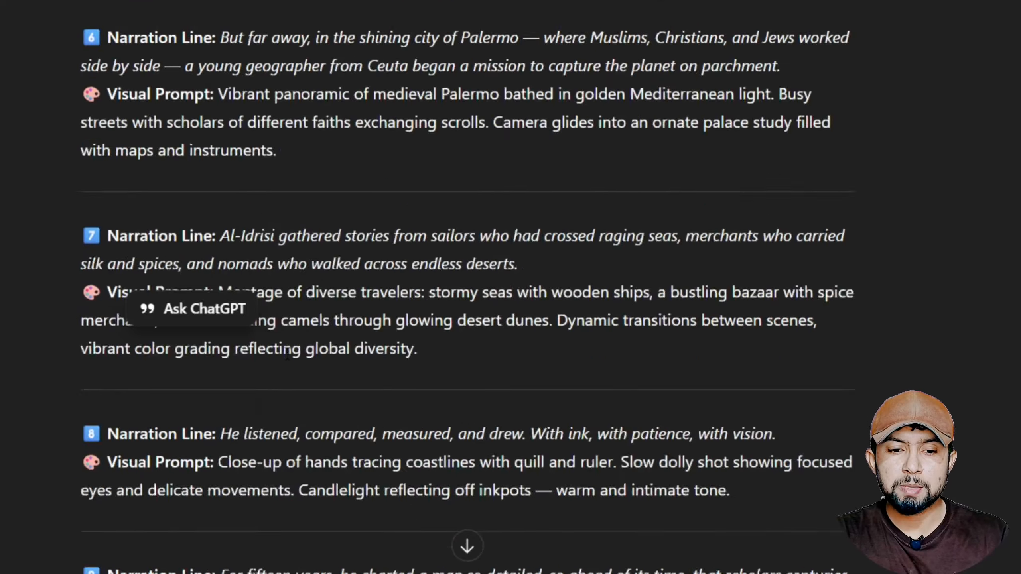
pyautogui.scroll(-20, 287, 353)
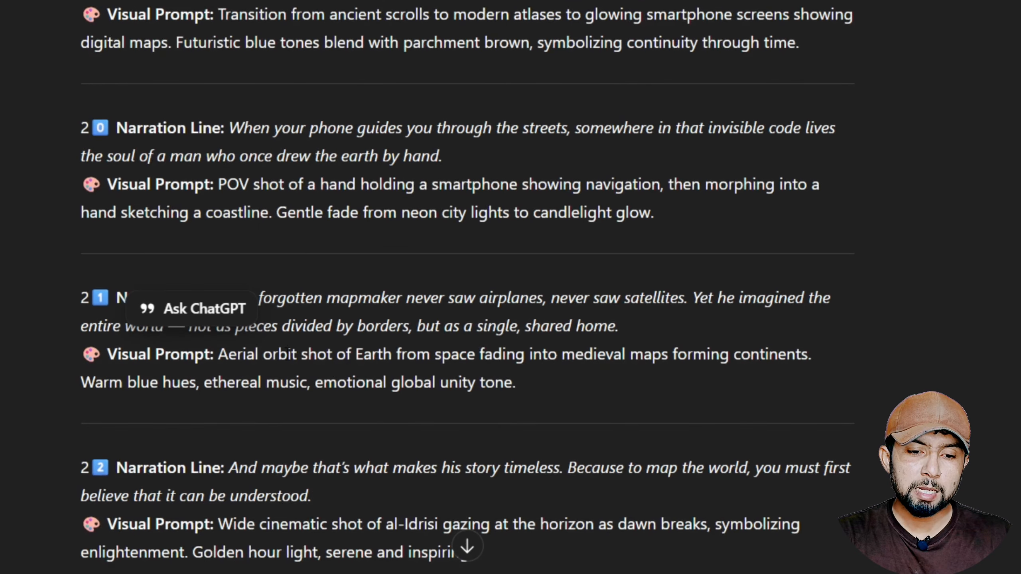
pyautogui.scroll(-8, 287, 353)
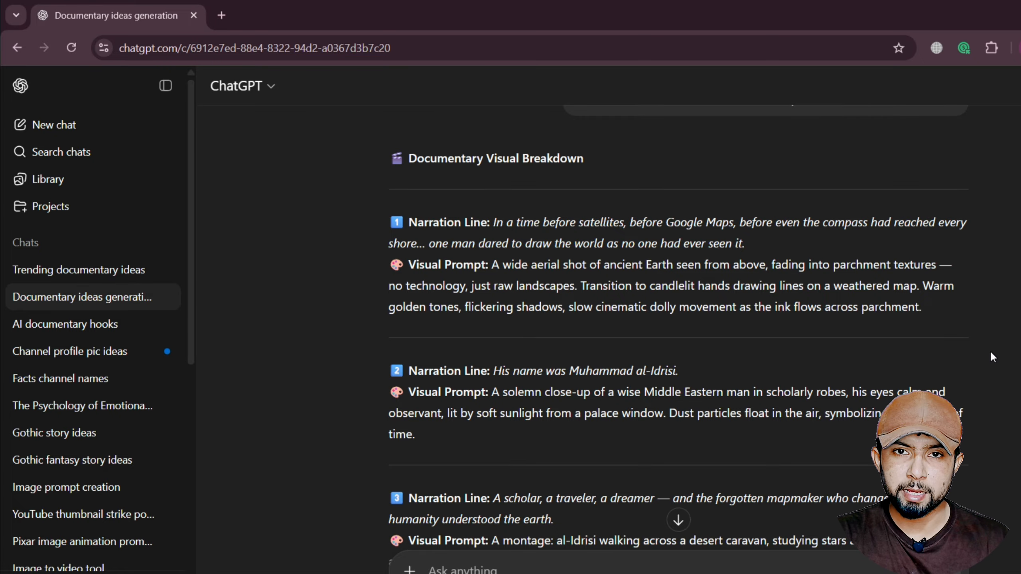
# Step: Open Meta AI in a new browser tab and turn on Create mode for images
pyautogui.click(224, 15)
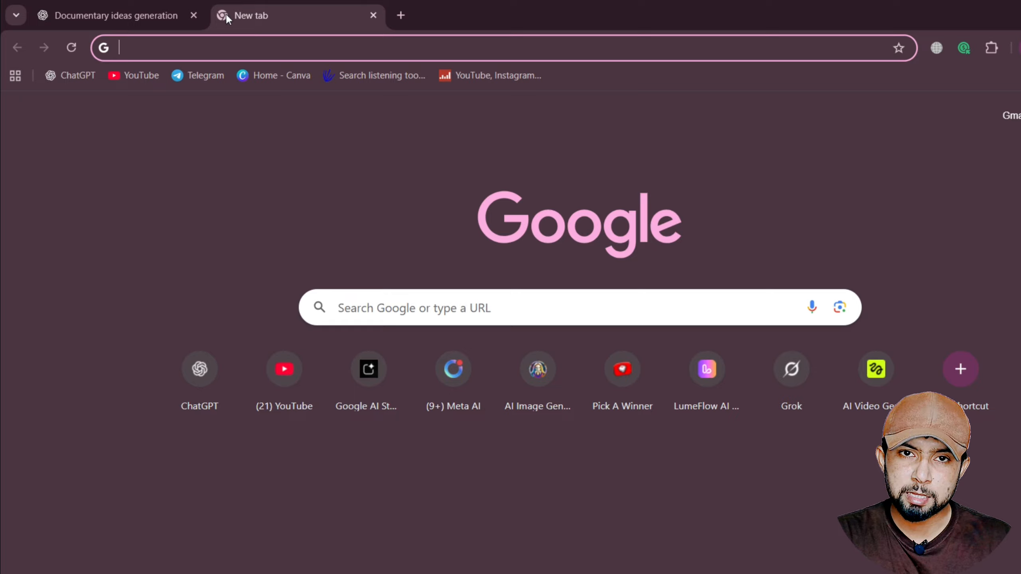
pyautogui.click(446, 382)
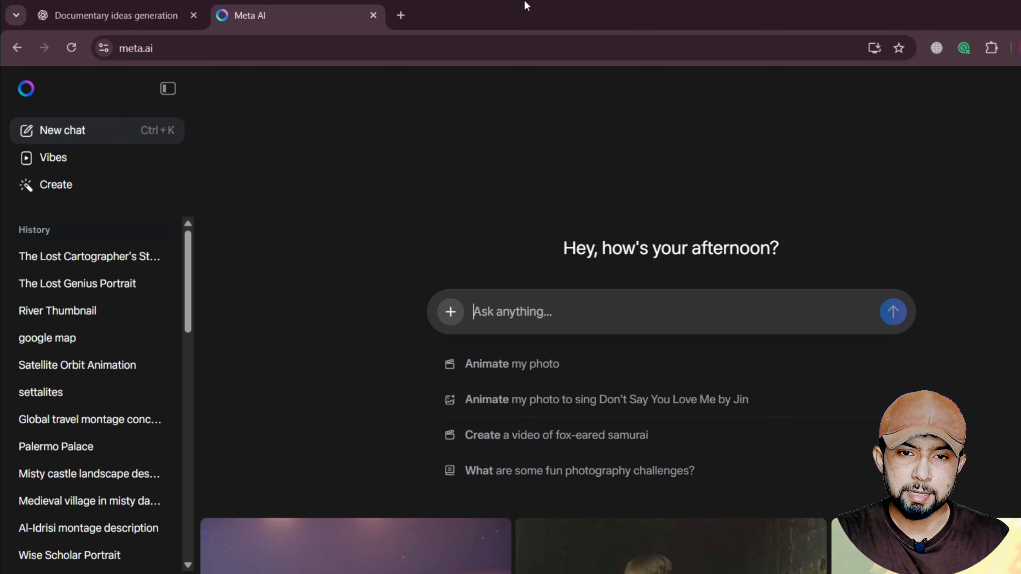
pyautogui.click(451, 312)
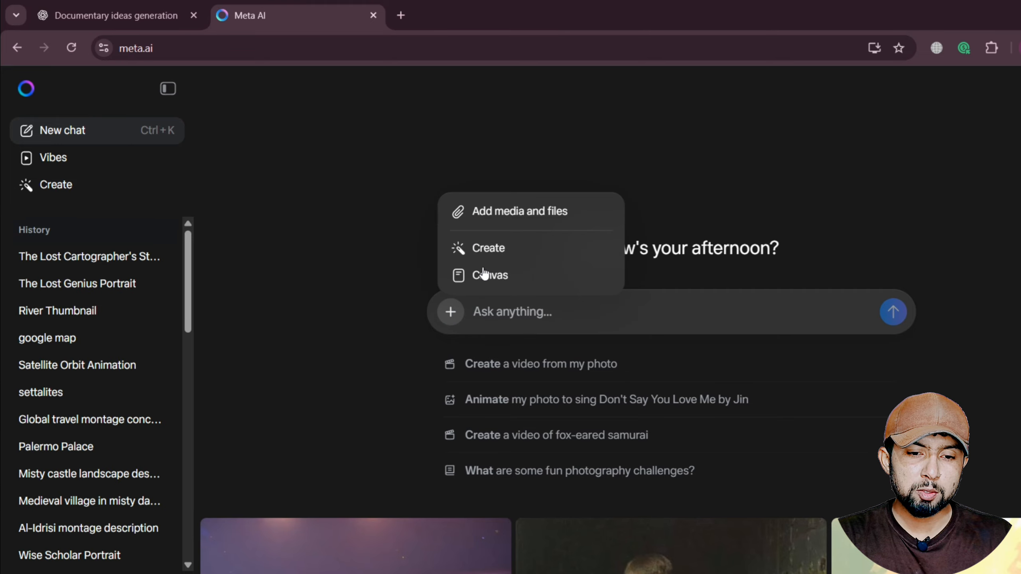
pyautogui.click(495, 247)
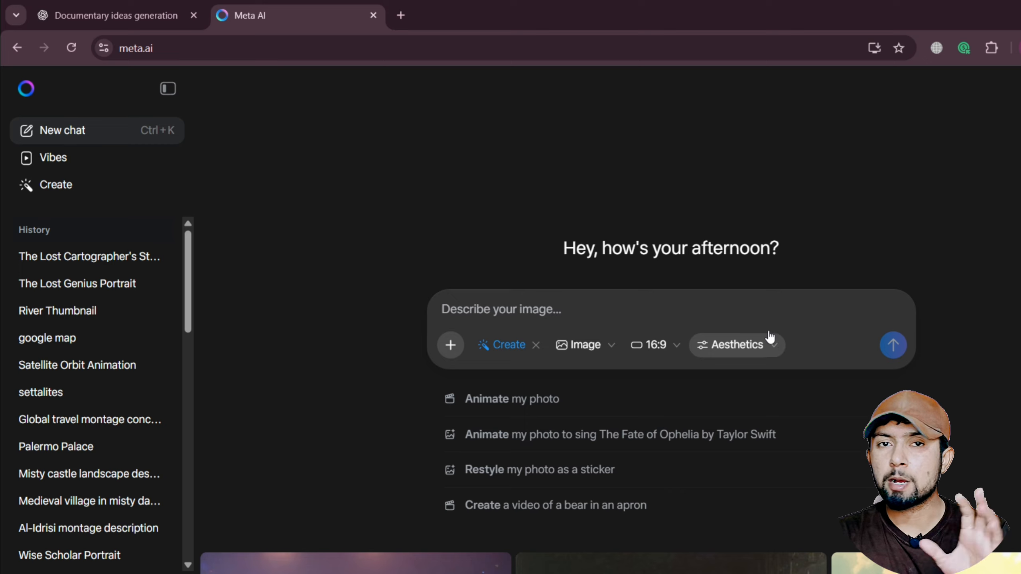
# Step: Copy the first Visual Prompt from the ChatGPT breakdown and paste it into Meta AI's image description
pyautogui.click(113, 15)
pyautogui.moveTo(922, 308); pyautogui.dragTo(497, 260)
pyautogui.hotkey('ctrl', 'c')
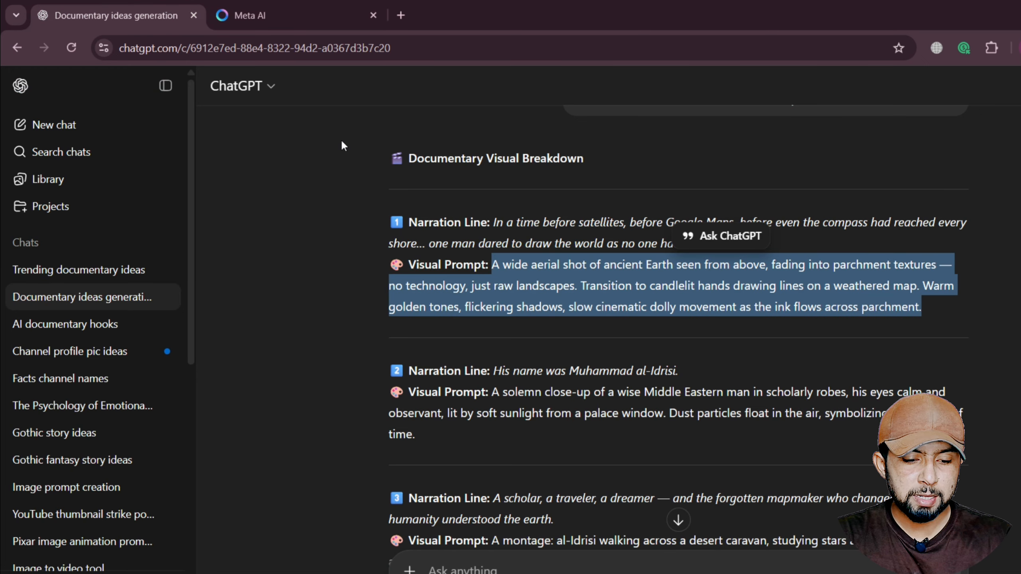
pyautogui.click(252, 15)
pyautogui.click(494, 308)
pyautogui.hotkey('ctrl', 'v')
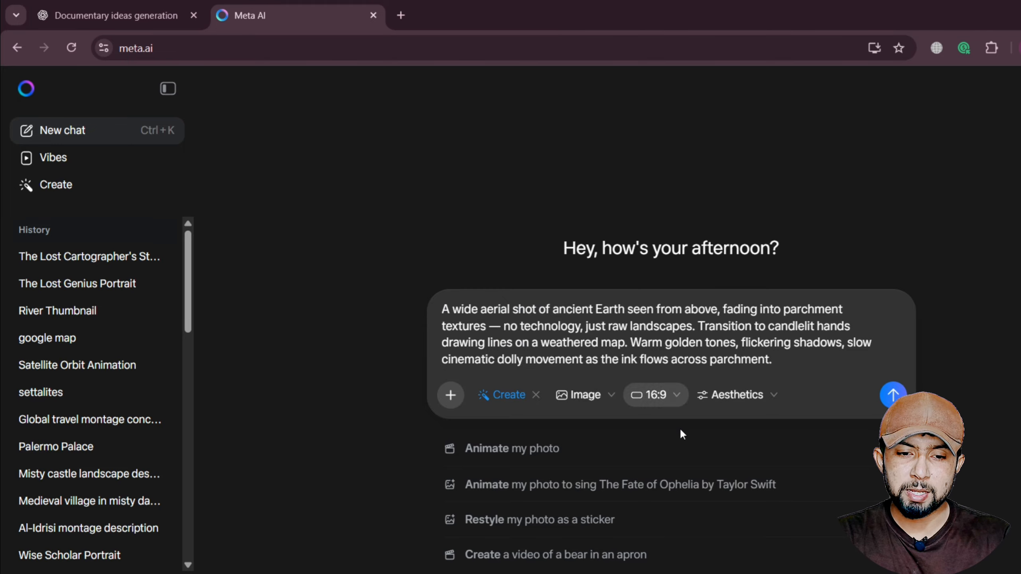
# Step: Check the aspect ratio options, keep 16:9, and generate the images from the pasted prompt
pyautogui.click(663, 398)
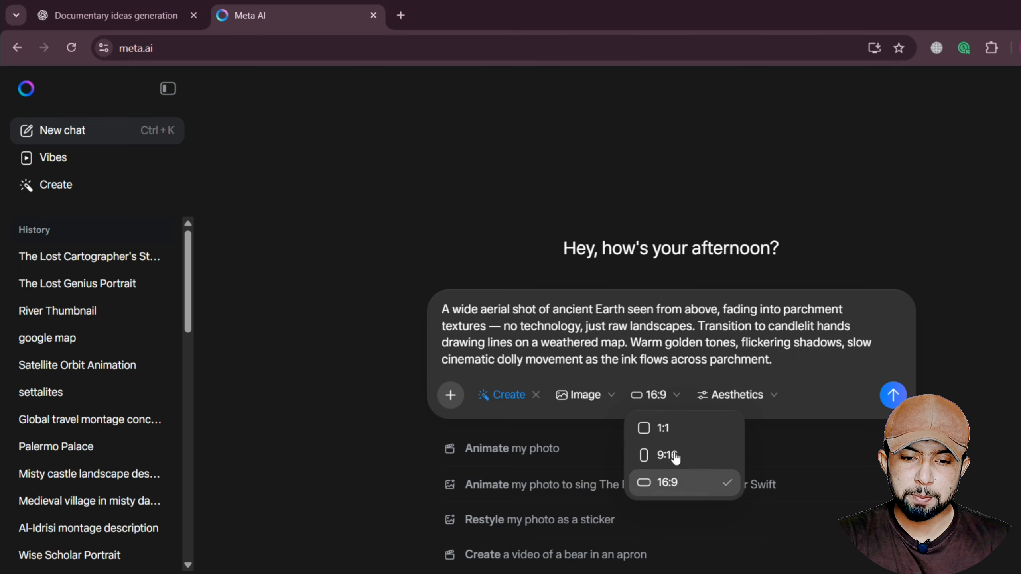
pyautogui.click(674, 401)
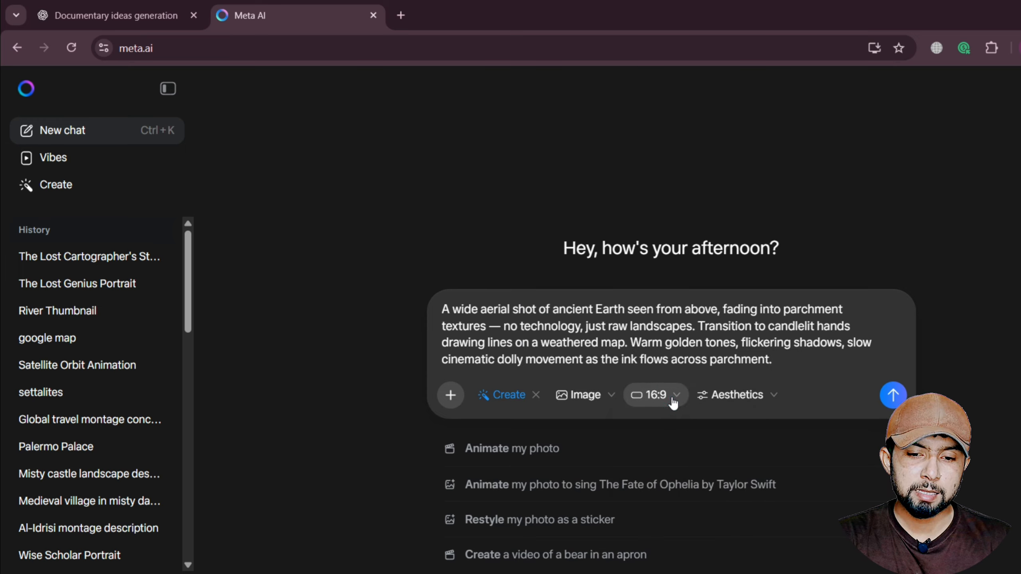
pyautogui.click(893, 396)
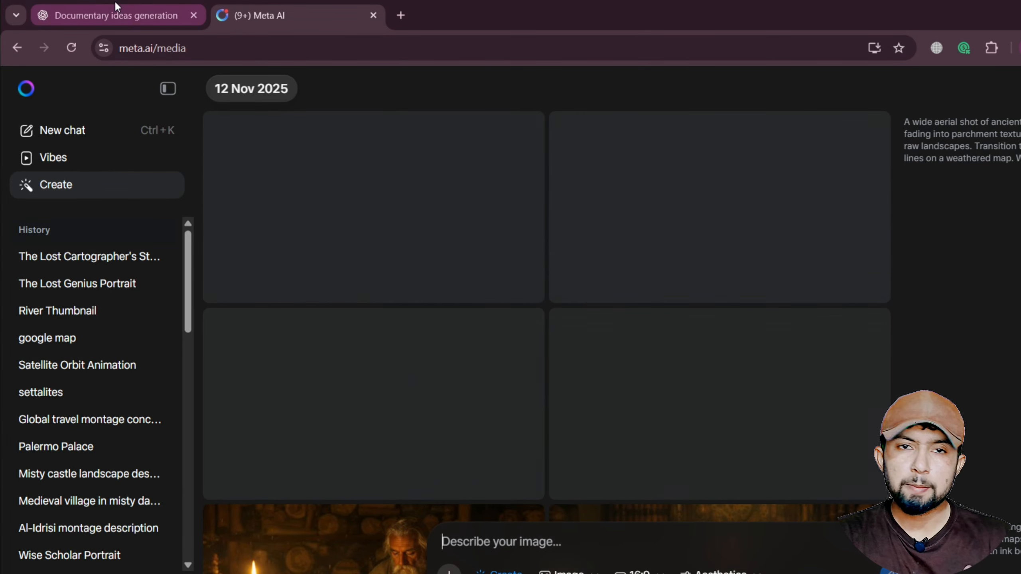
pyautogui.click(114, 12)
pyautogui.scroll(-2, 563, 305)
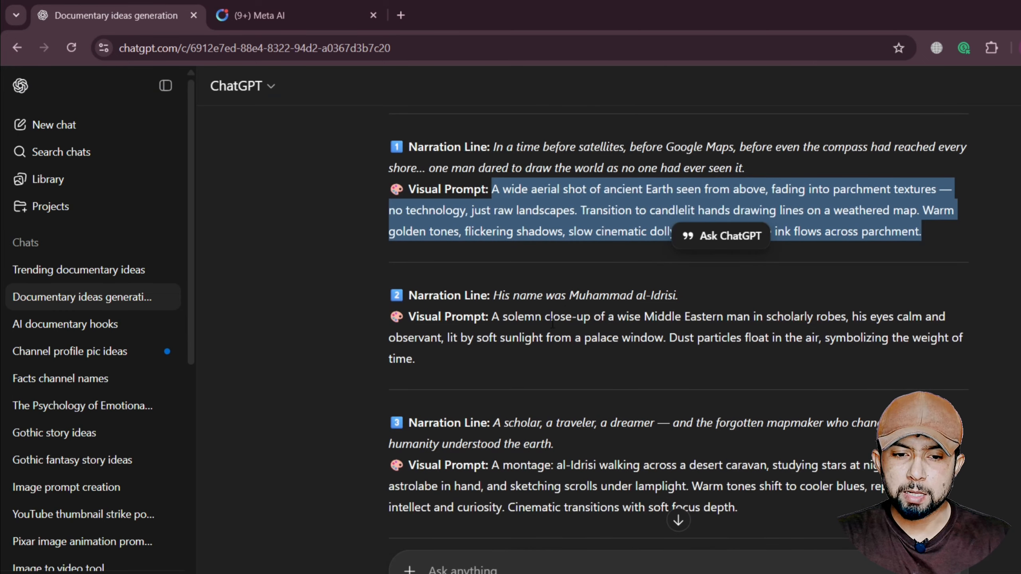
pyautogui.moveTo(452, 359); pyautogui.dragTo(482, 329)
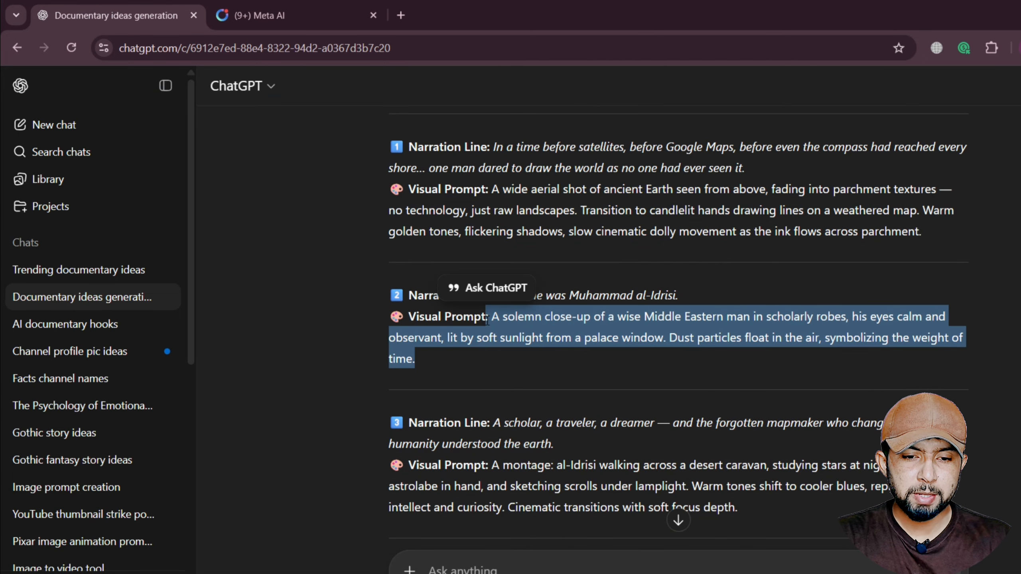
pyautogui.click(326, 6)
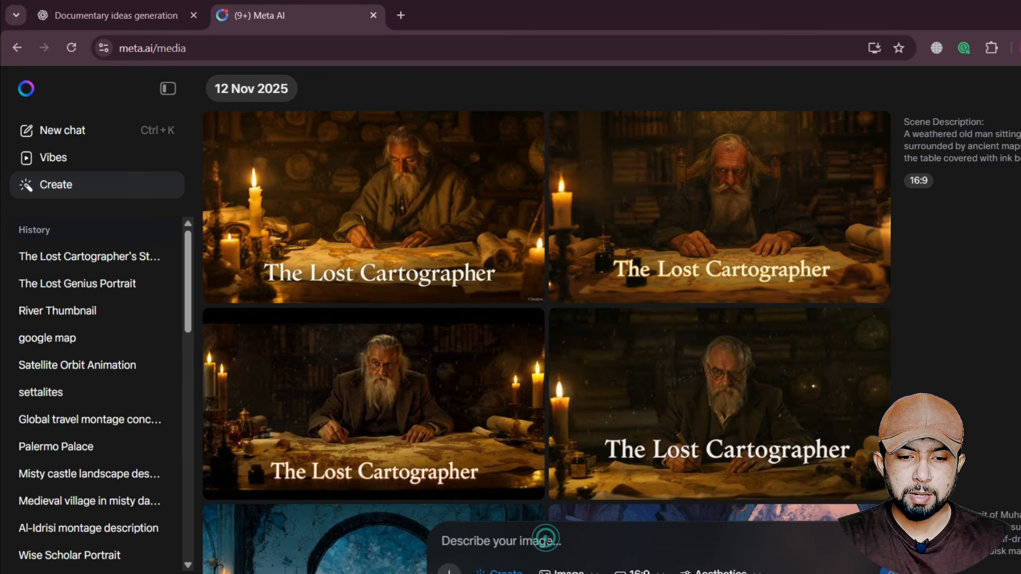
pyautogui.write(': A solemn close-up of a wise Middle Eastern man in scholarly robes, his eyes calm and observant, lit by soft sunlight from a palace window. Dust particles float in the air, symbolizing the weight of time.')
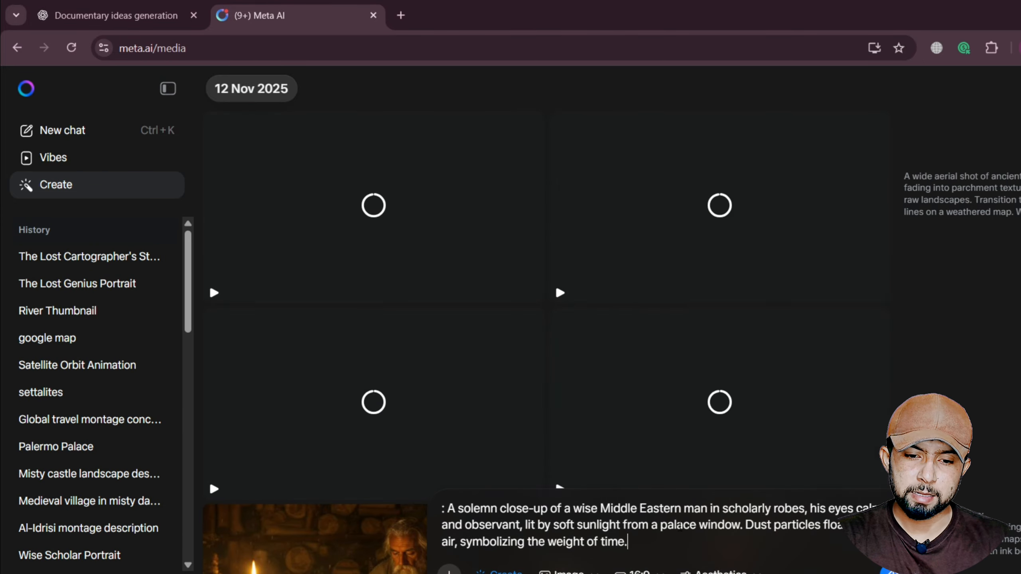
pyautogui.moveTo(681, 524); pyautogui.dragTo(440, 507)
pyautogui.press('BackSpace')
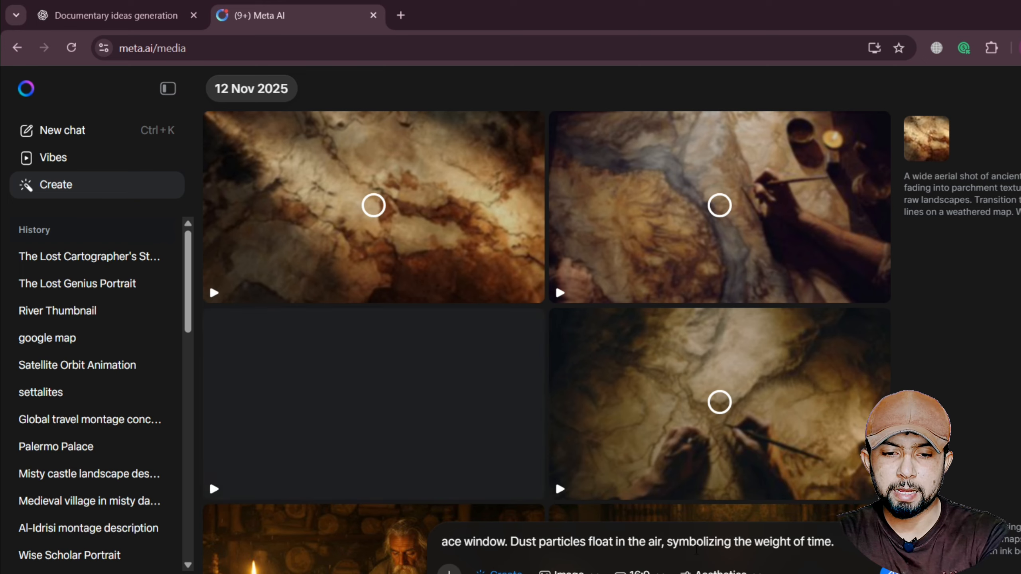
pyautogui.hotkey('ctrl', 'a')
pyautogui.press('BackSpace')
pyautogui.hotkey('ctrl', 'Tab')
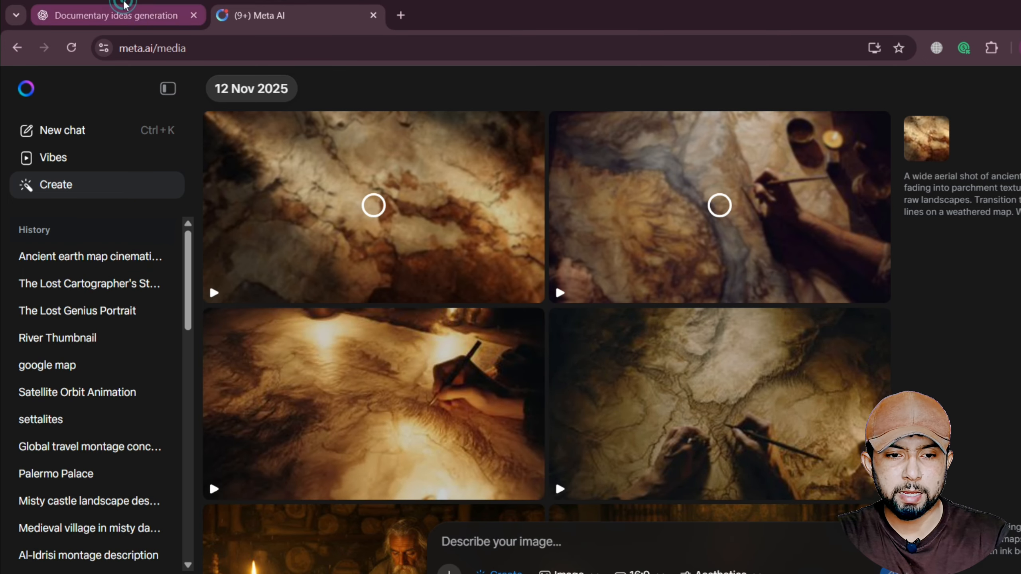
pyautogui.scroll(-3, 467, 286)
pyautogui.click(741, 371)
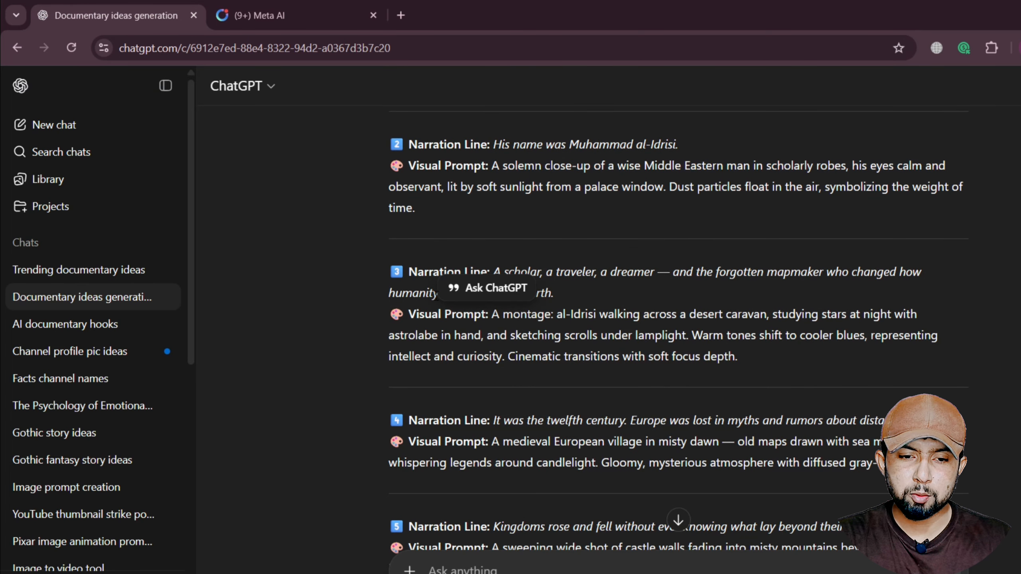
# Step: In Meta AI, download the generated image of a hand drawing on glowing candlelit parchment, and browse the older image sets
pyautogui.click(280, 5)
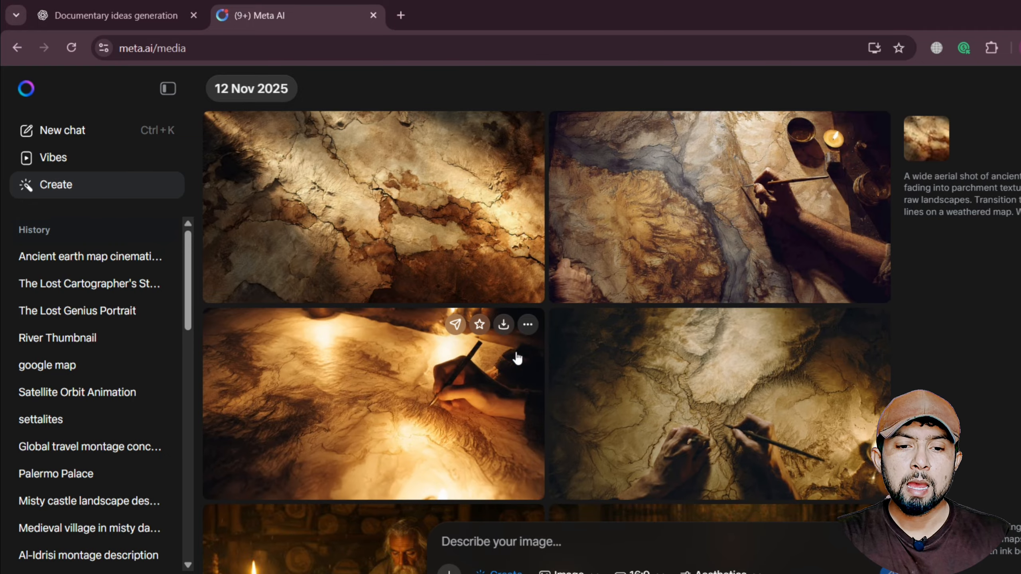
pyautogui.click(503, 329)
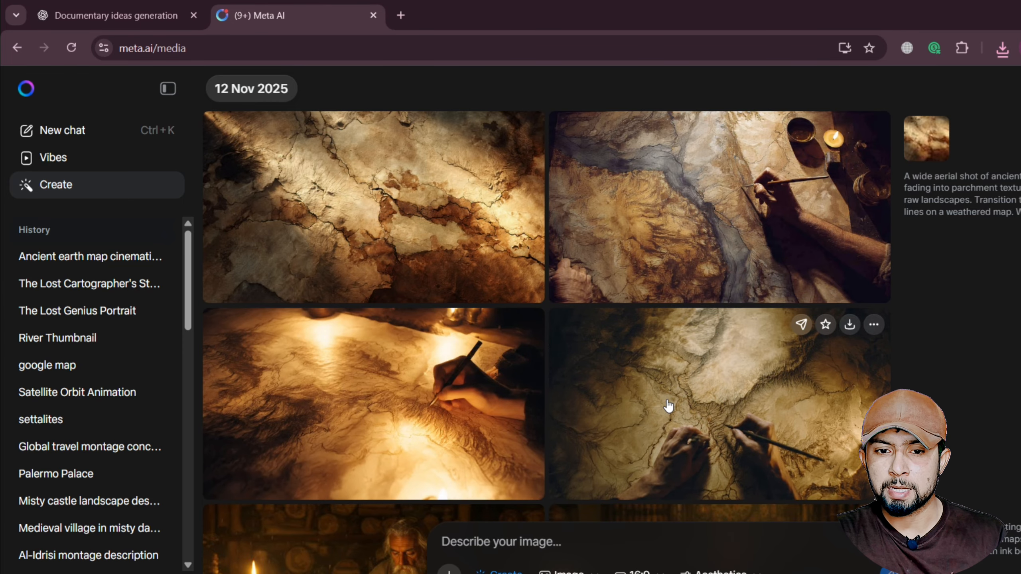
pyautogui.scroll(-15, 668, 406)
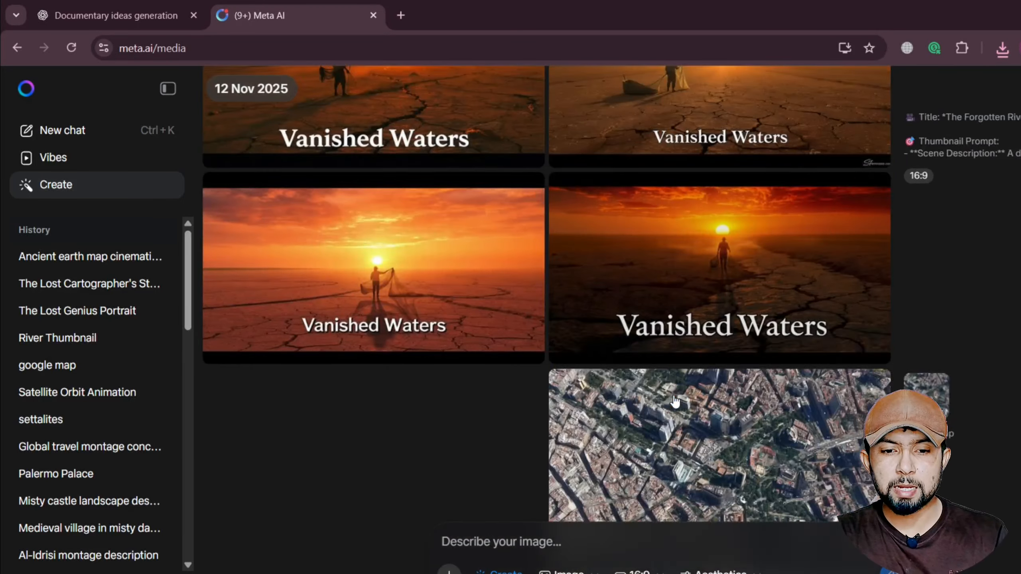
pyautogui.scroll(-15, 676, 401)
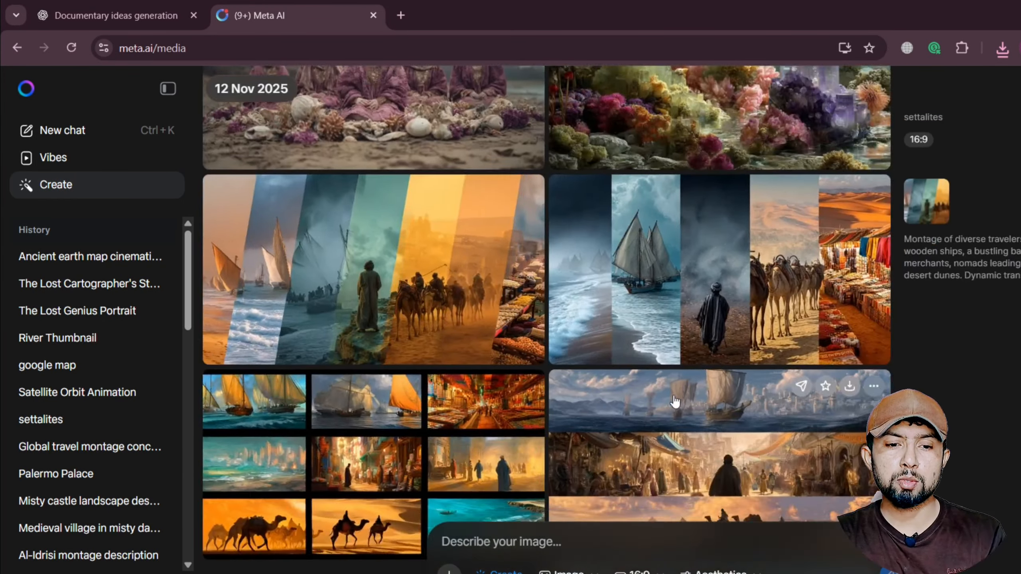
pyautogui.scroll(-10, 675, 401)
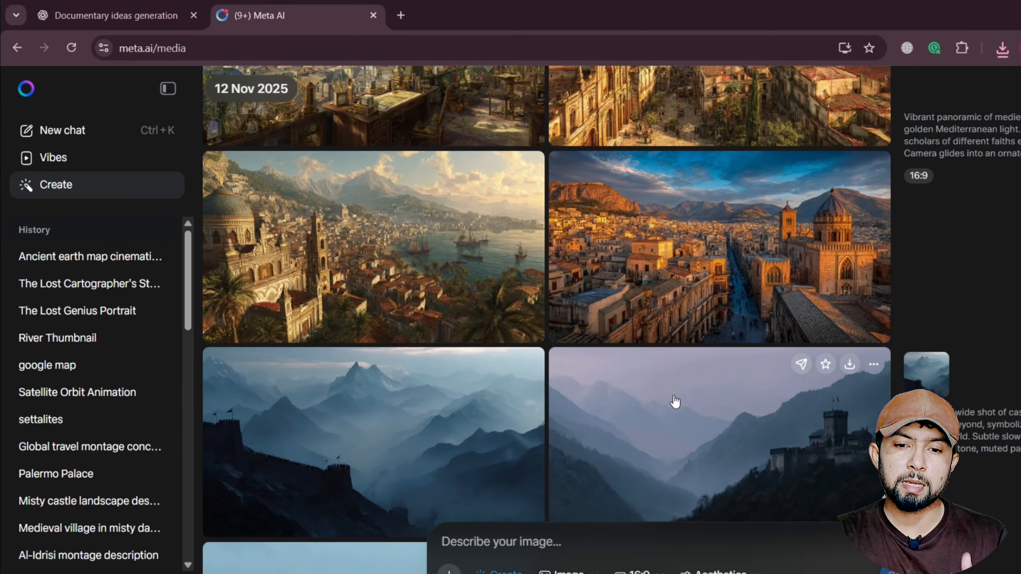
pyautogui.scroll(-10, 674, 401)
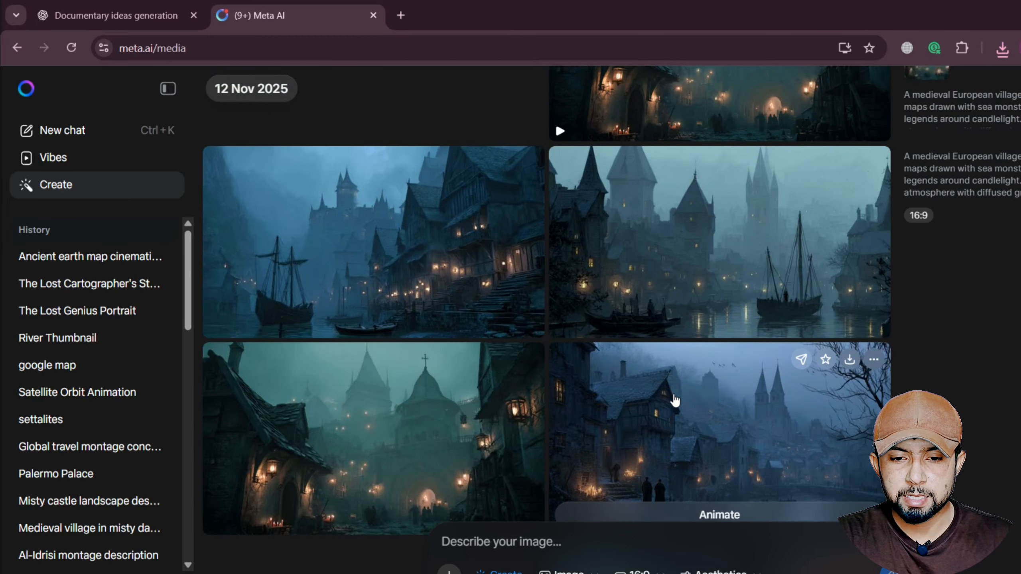
# Step: Animate the Meta AI image of a blue misty medieval village with twin spires and two cloaked figures
pyautogui.scroll(-1, 675, 400)
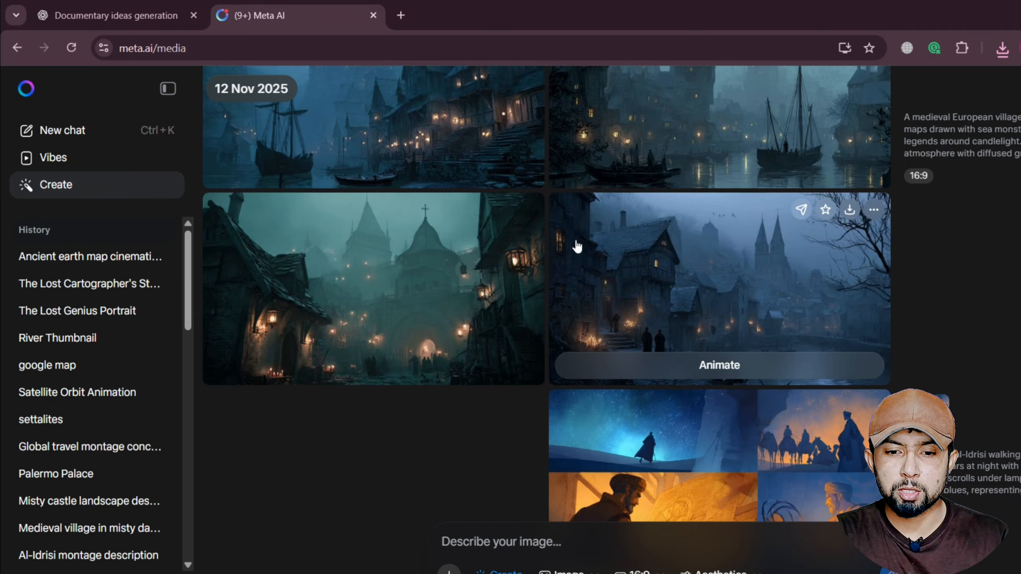
pyautogui.scroll(3, 574, 247)
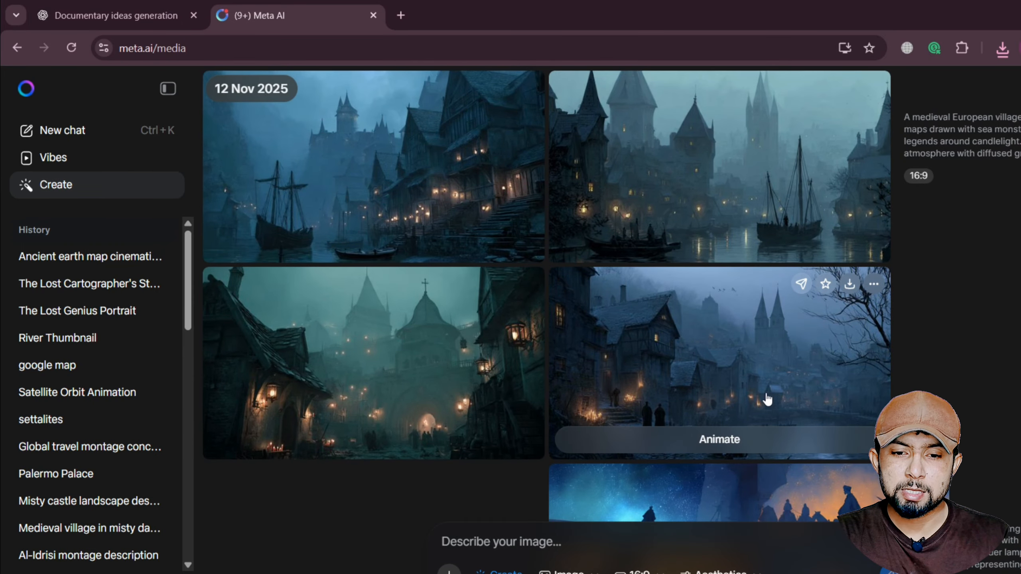
pyautogui.click(728, 440)
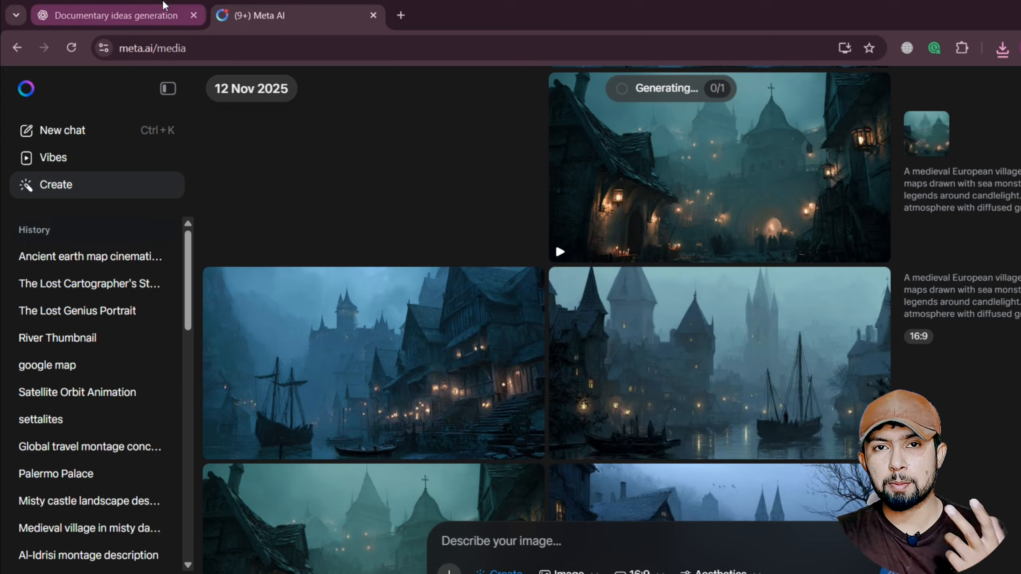
# Step: Switch to ChatGPT and copy the first three paragraphs of the Final Documentary Script, ending at "capture the planet on parchment."
pyautogui.click(163, 5)
pyautogui.scroll(10, 680, 359)
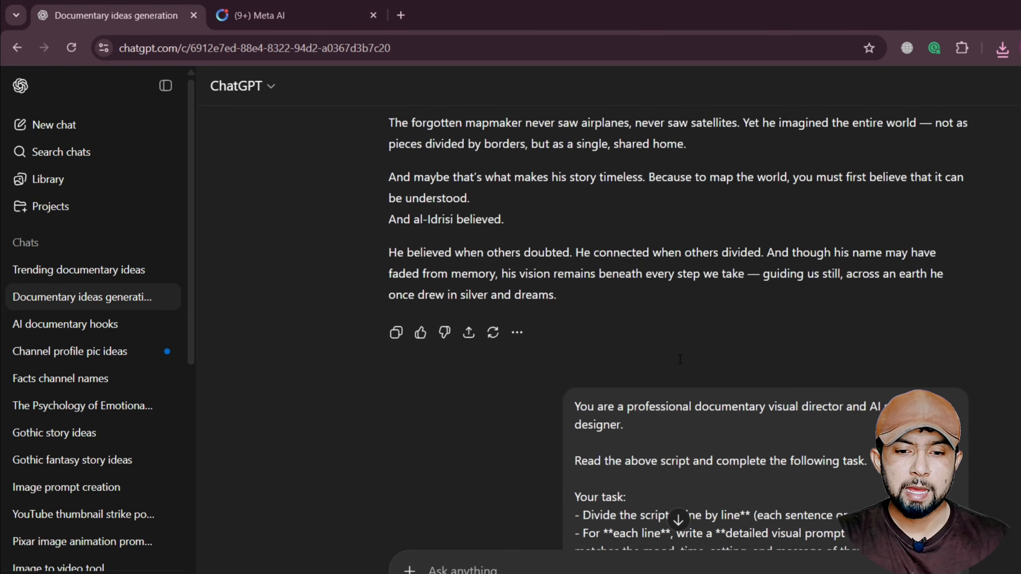
pyautogui.scroll(15, 680, 359)
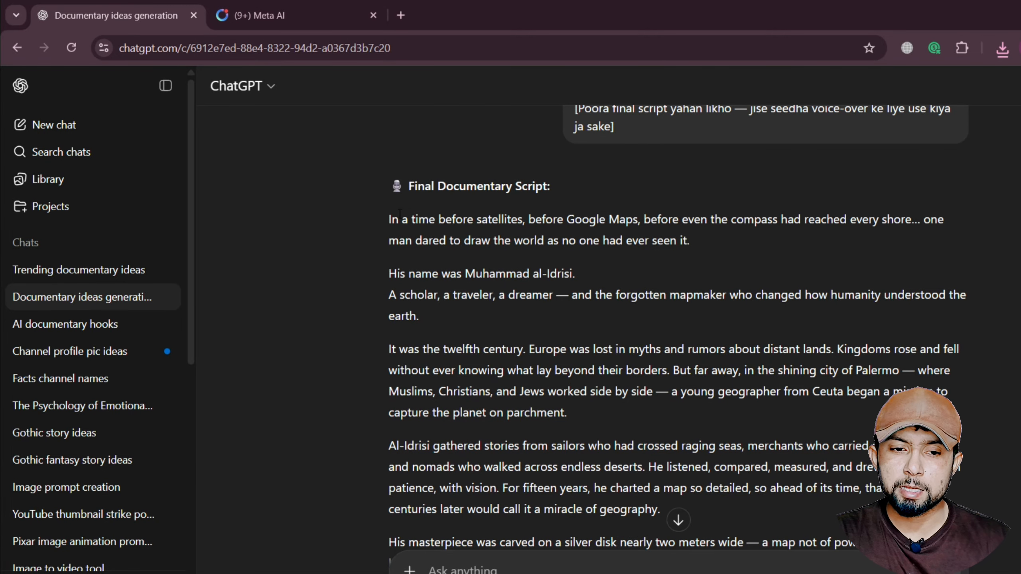
pyautogui.moveTo(389, 213); pyautogui.dragTo(836, 503)
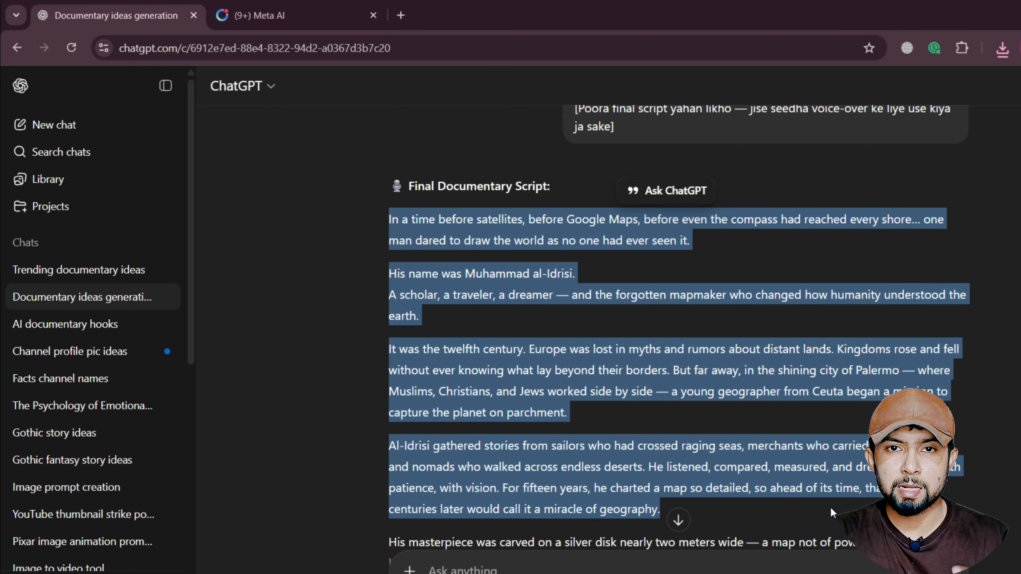
pyautogui.scroll(-2, 830, 506)
pyautogui.click(542, 389)
pyautogui.scroll(-5, 541, 390)
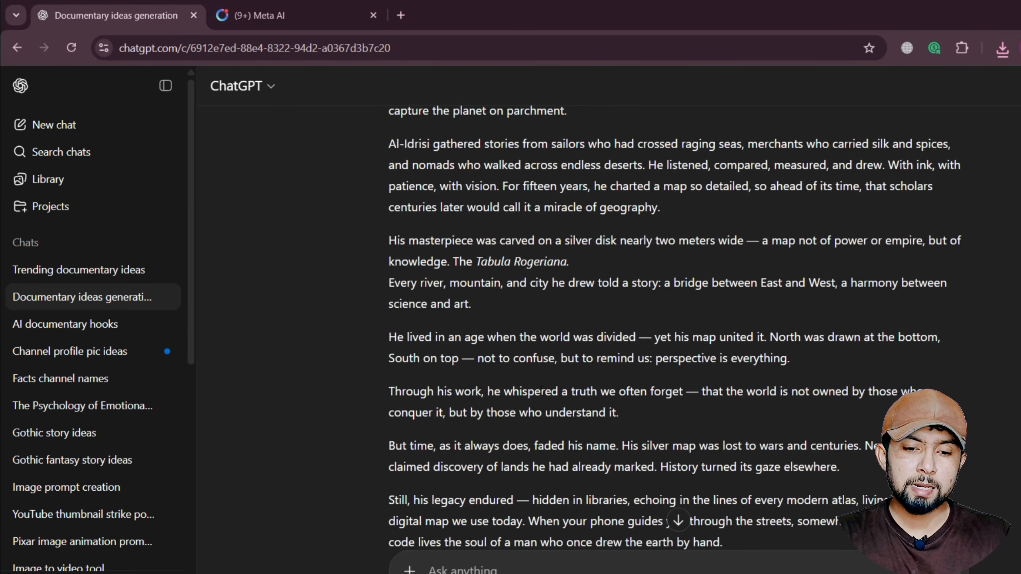
pyautogui.scroll(-4, 646, 419)
pyautogui.moveTo(553, 501); pyautogui.dragTo(380, 371)
pyautogui.hotkey('ctrl', 'c')
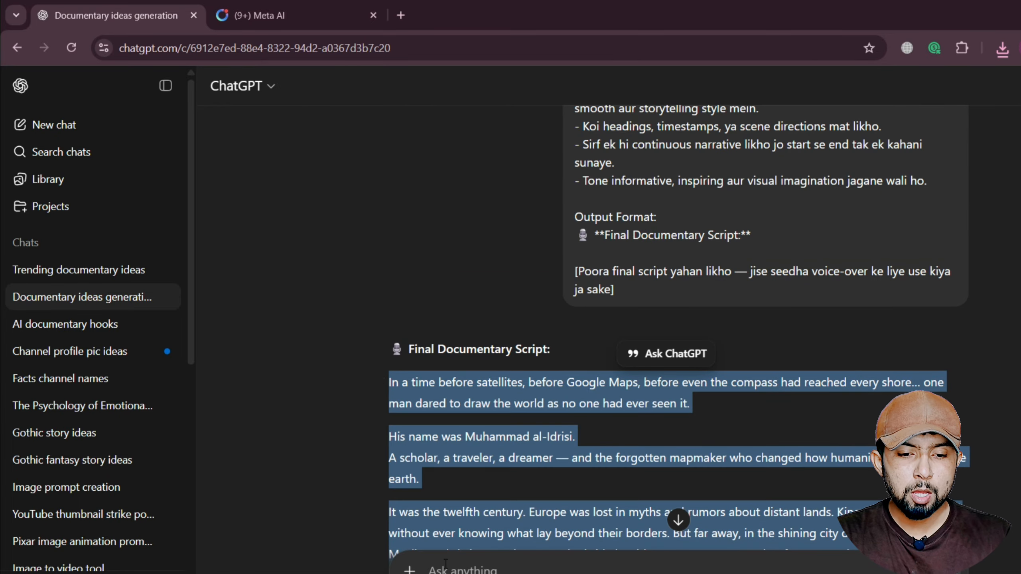
# Step: Ask ChatGPT to "translate into roman urdu" the copied script paragraphs
pyautogui.click(456, 569)
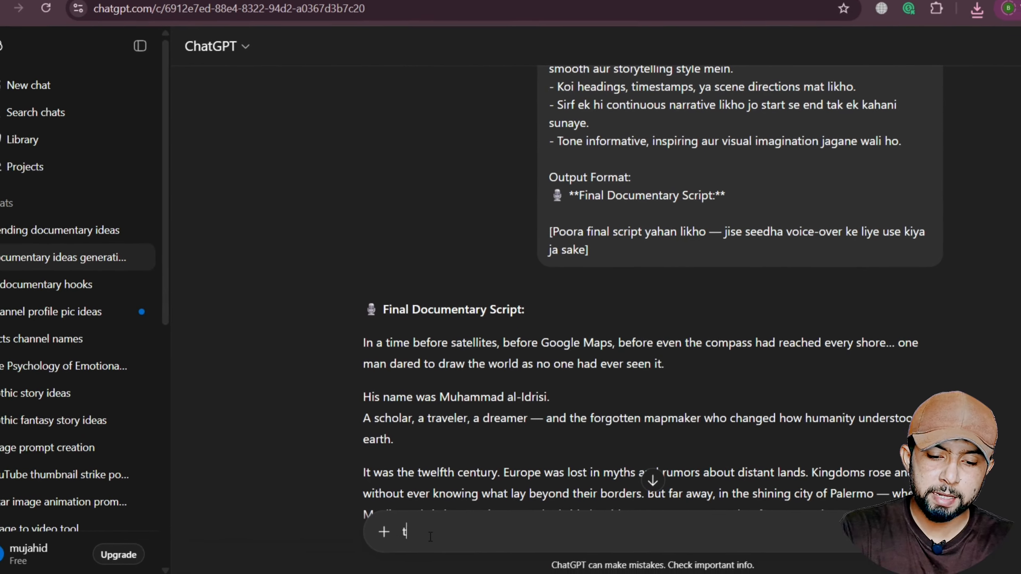
pyautogui.write('translate into roman urdu')
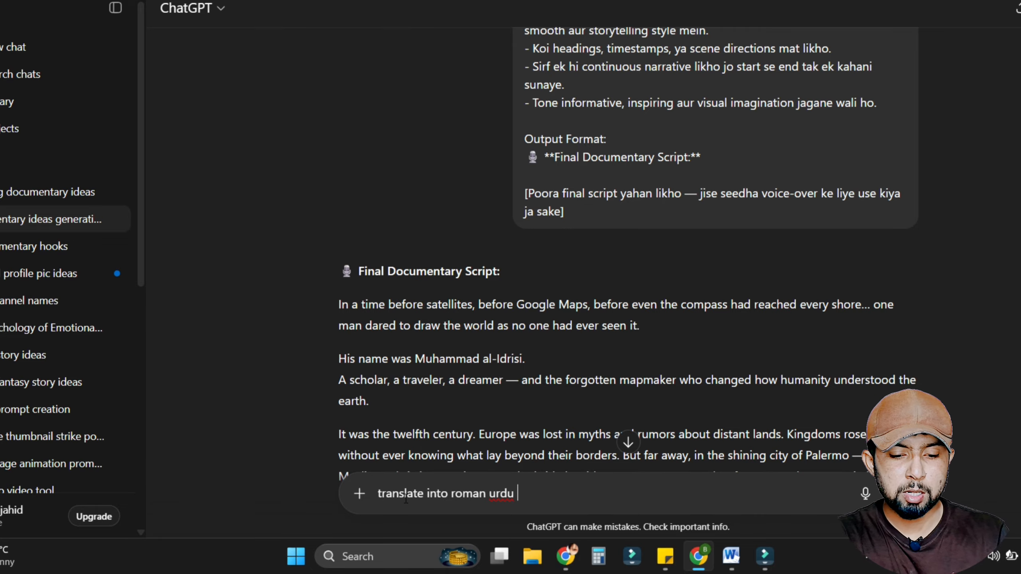
pyautogui.hotkey('ctrl', 'v')
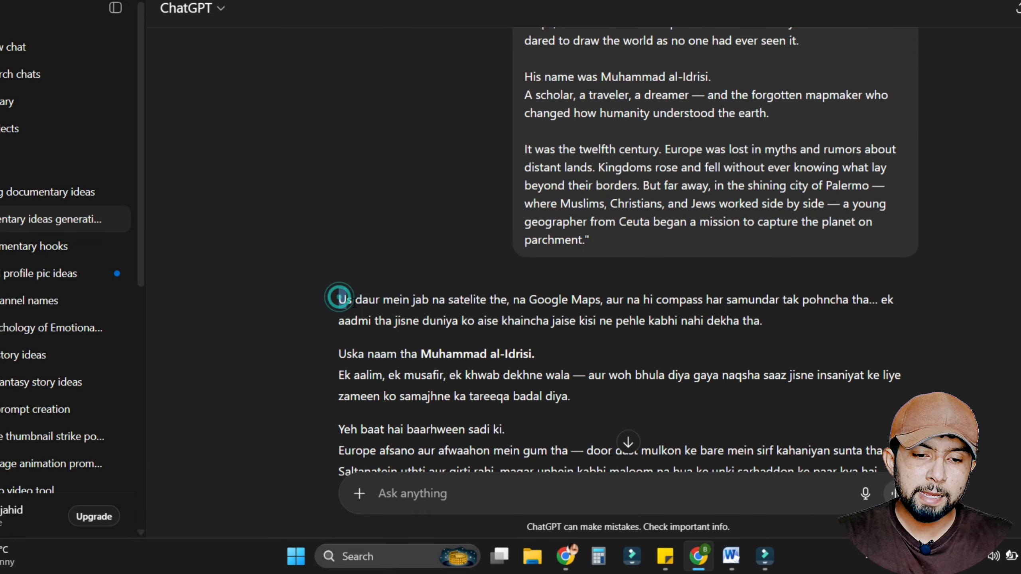
# Step: Copy the opening of the Roman Urdu translation, from "Us daur mein" through "tareeqa badal diya"
pyautogui.moveTo(339, 298); pyautogui.dragTo(648, 371)
pyautogui.hotkey('ctrl', 'c')
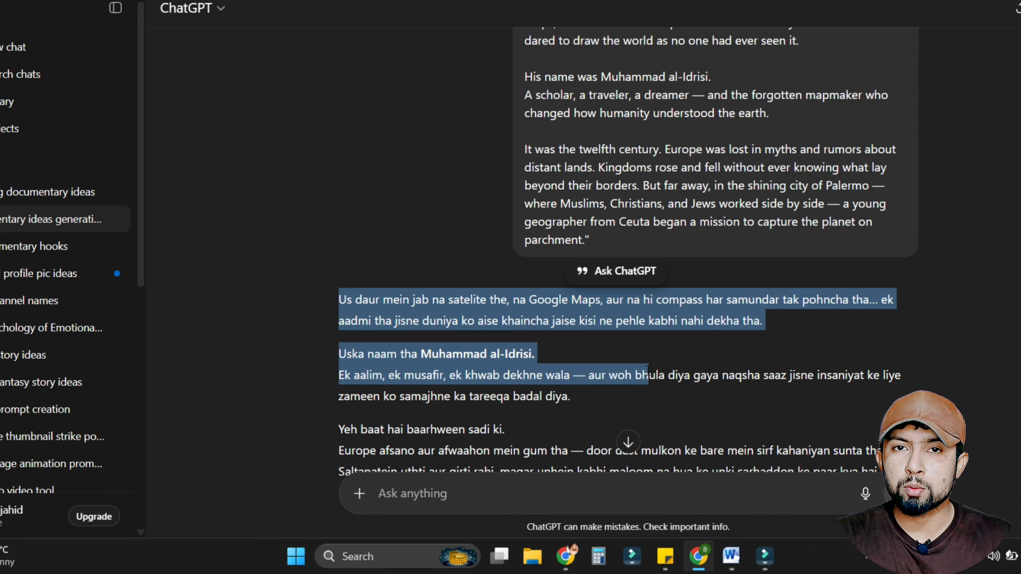
pyautogui.click(627, 372)
pyautogui.moveTo(567, 395); pyautogui.dragTo(352, 298)
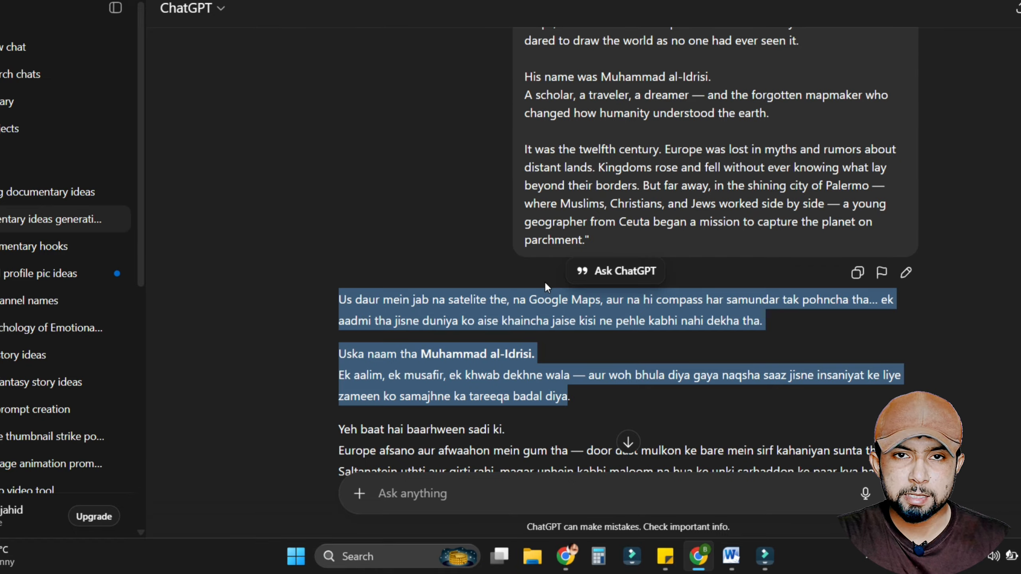
# Step: Open Google AI Studio in a new browser tab and choose the Gemini 2.5 Pro Preview TTS audio model
pyautogui.hotkey('ctrl', 't')
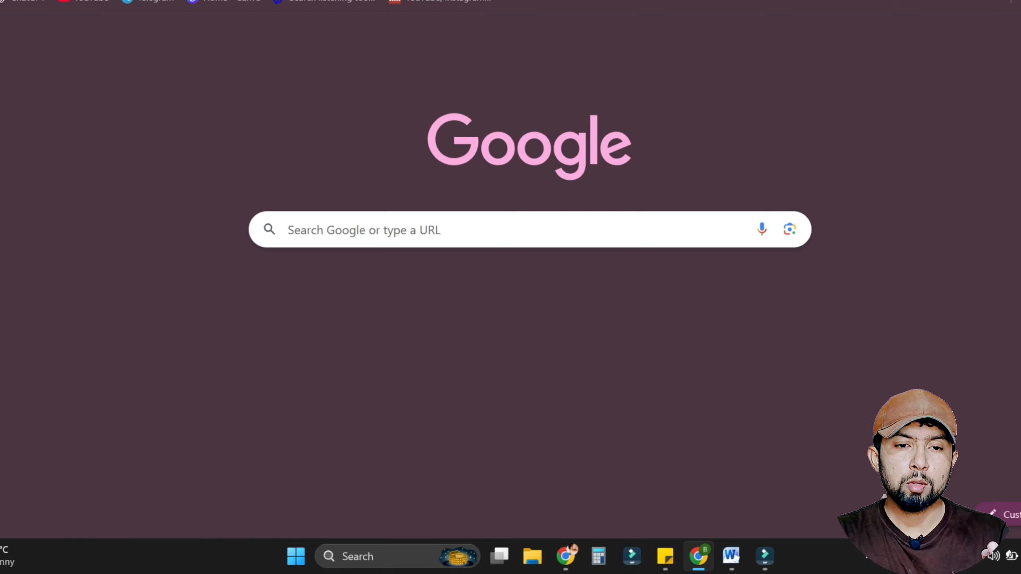
pyautogui.click(318, 306)
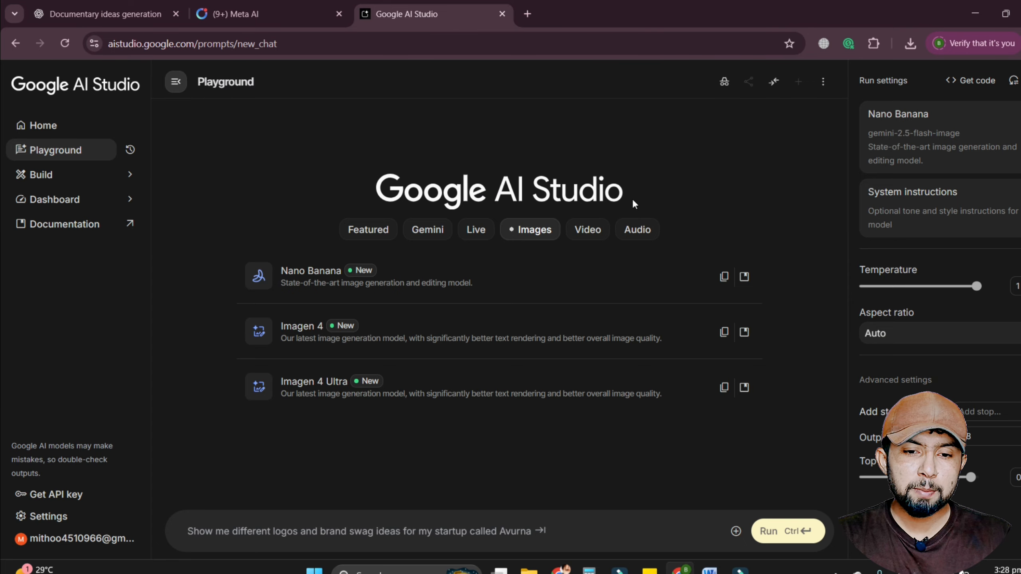
pyautogui.click(632, 230)
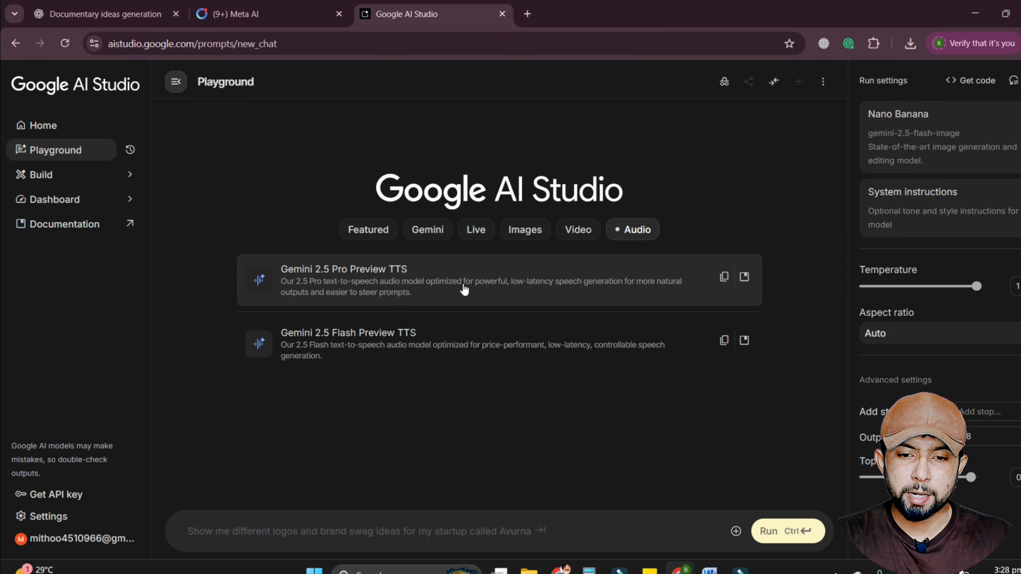
pyautogui.click(428, 269)
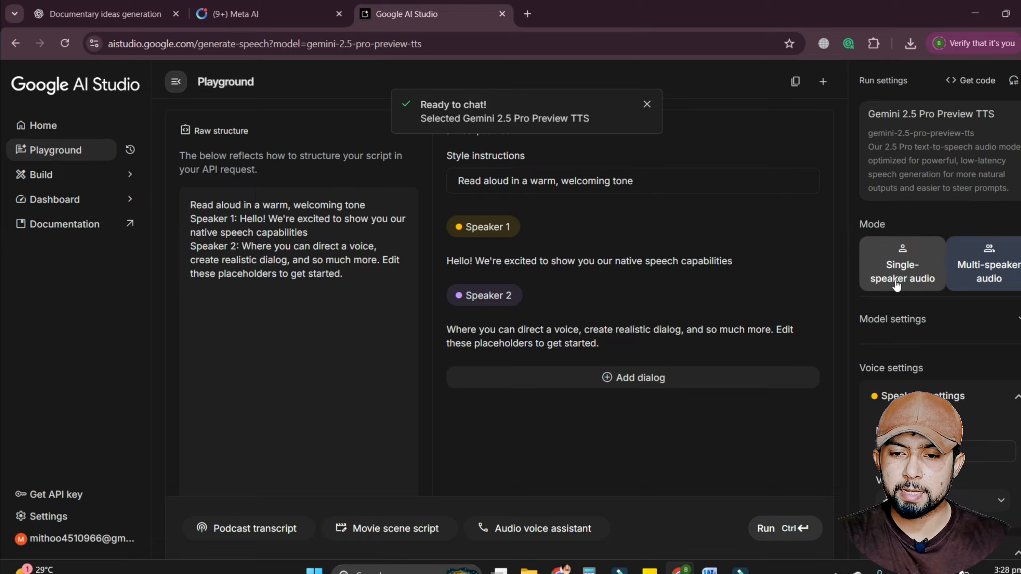
# Step: Switch the speech mode to single-speaker audio and paste the copied Roman Urdu narration as the text
pyautogui.click(897, 285)
pyautogui.click(346, 201)
pyautogui.hotkey('ctrl', 'v')
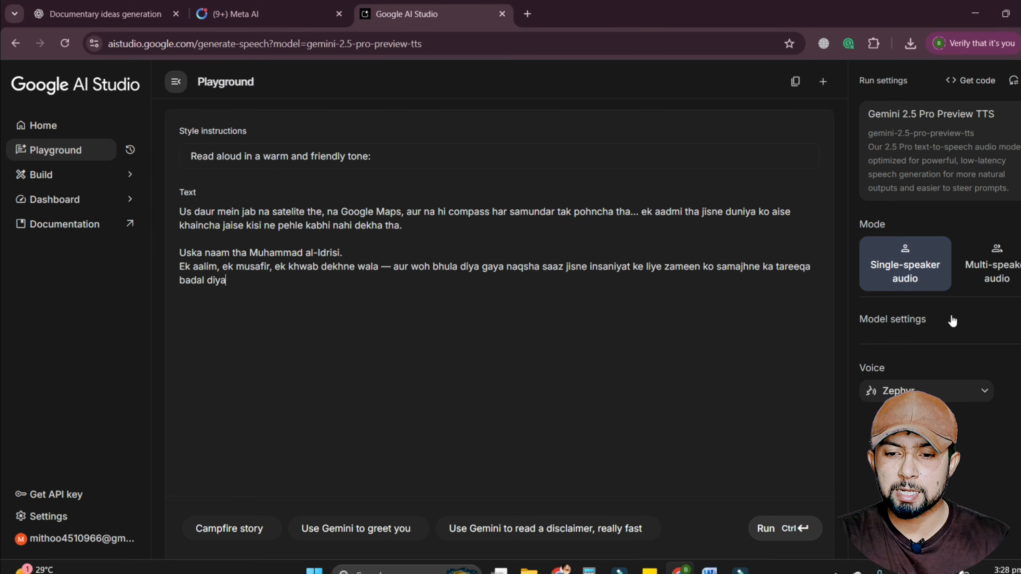
# Step: Generate the narration with the Iapetus voice and download the resulting audio
pyautogui.click(946, 400)
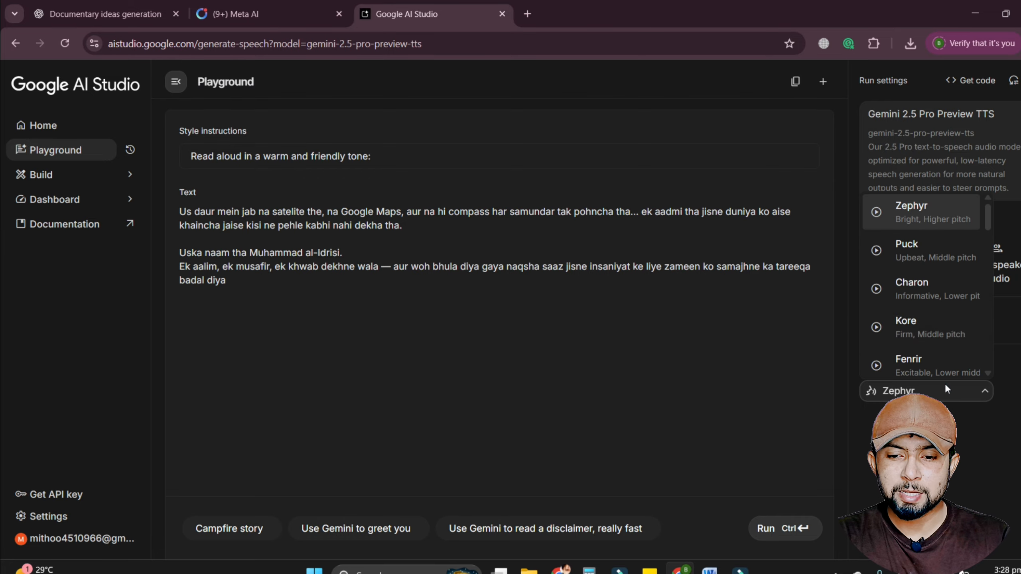
pyautogui.scroll(-6, 939, 318)
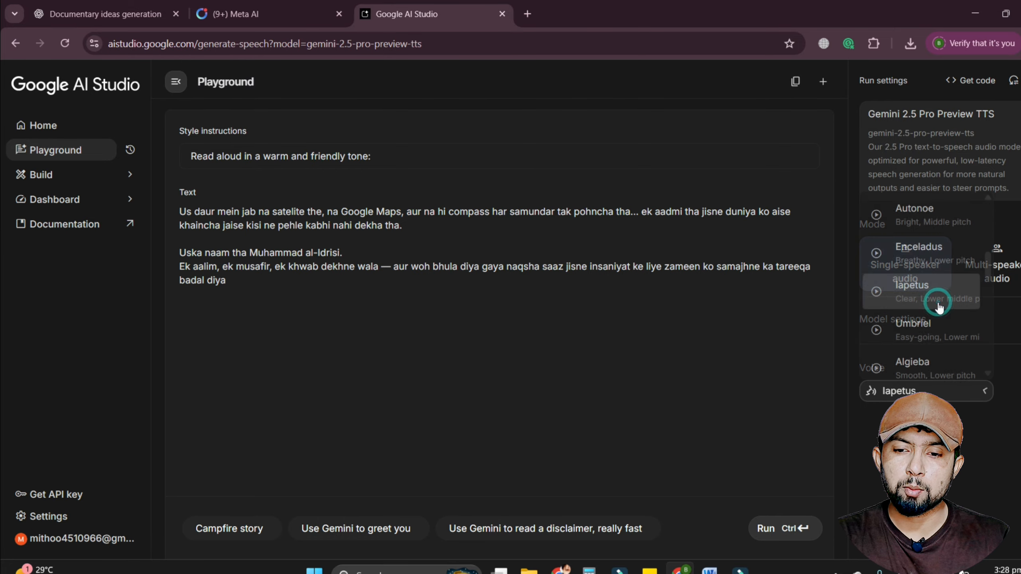
pyautogui.click(938, 301)
pyautogui.click(764, 535)
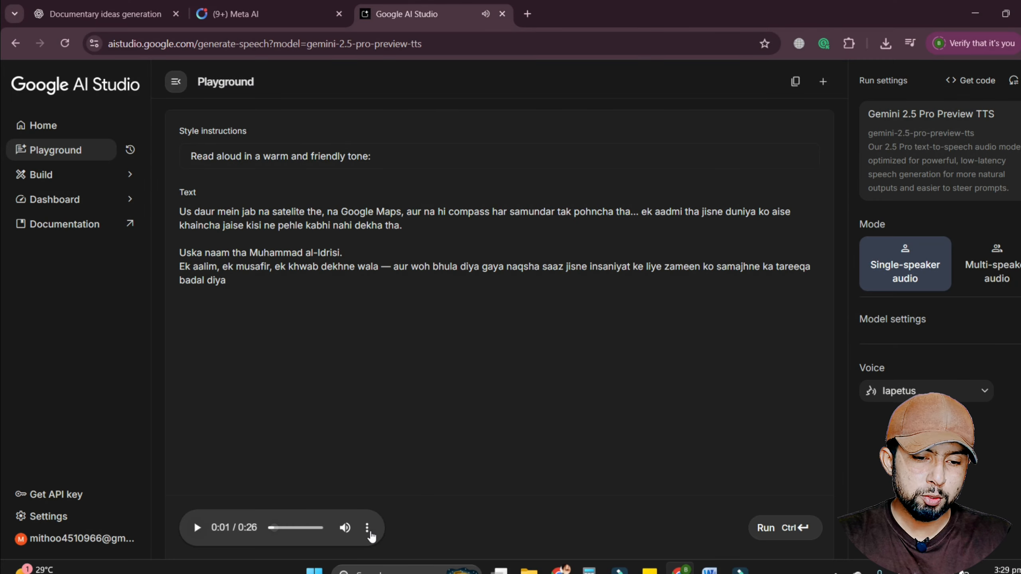
pyautogui.click(367, 528)
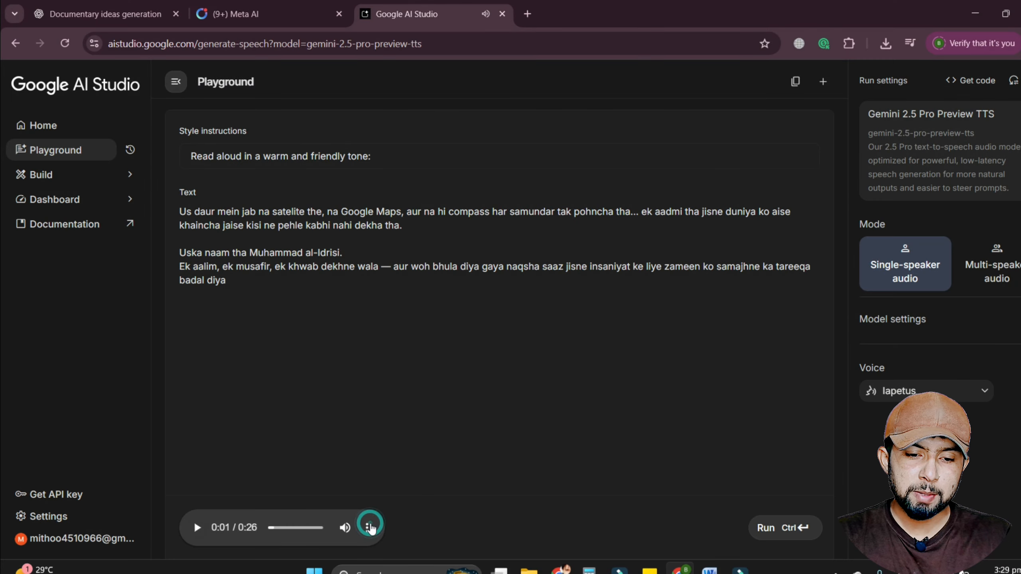
pyautogui.click(291, 491)
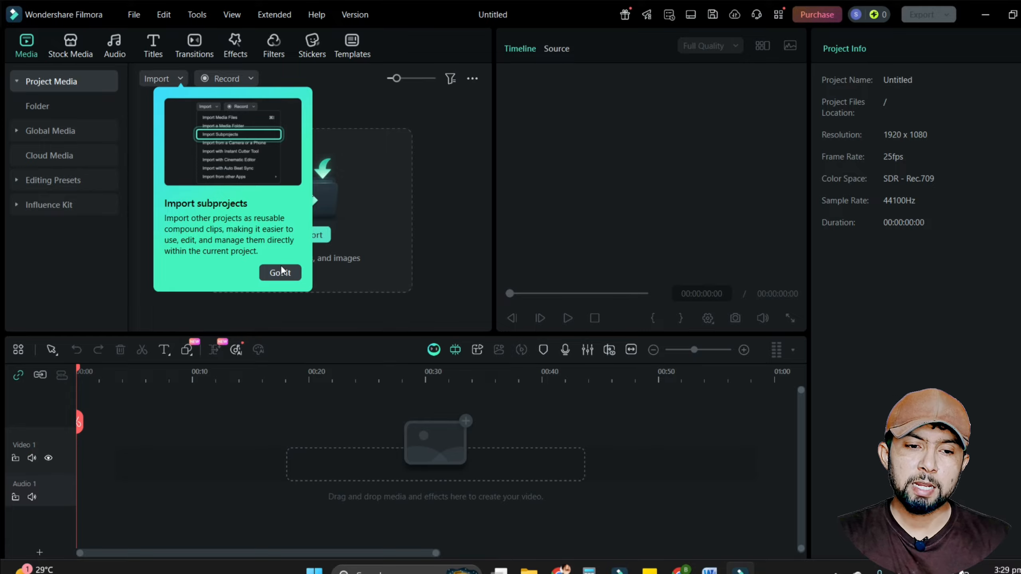
# Step: In Wondershare Filmora, dismiss the subprojects tip and import all of today's media files from the Downloads folder
pyautogui.click(281, 272)
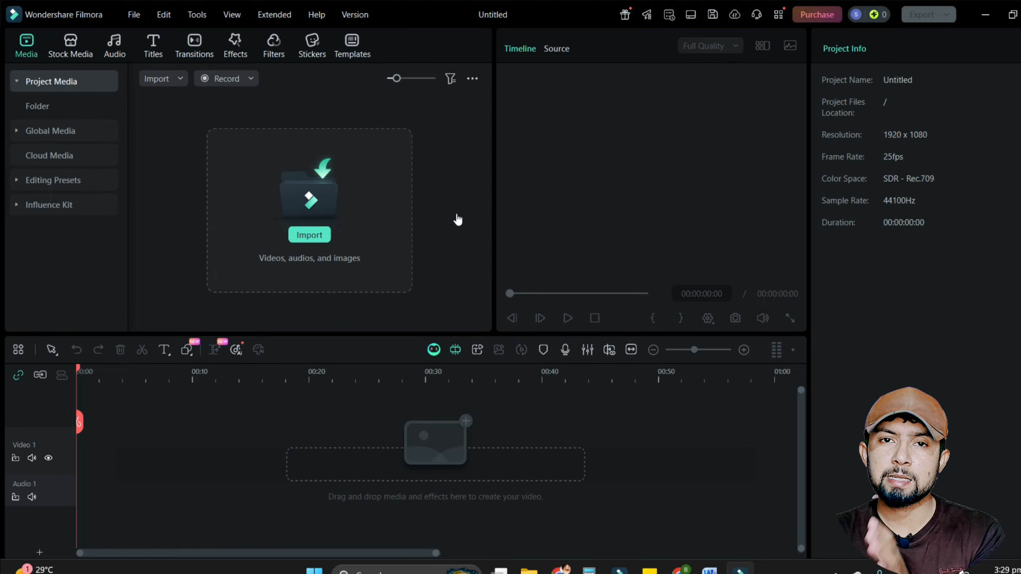
pyautogui.click(310, 235)
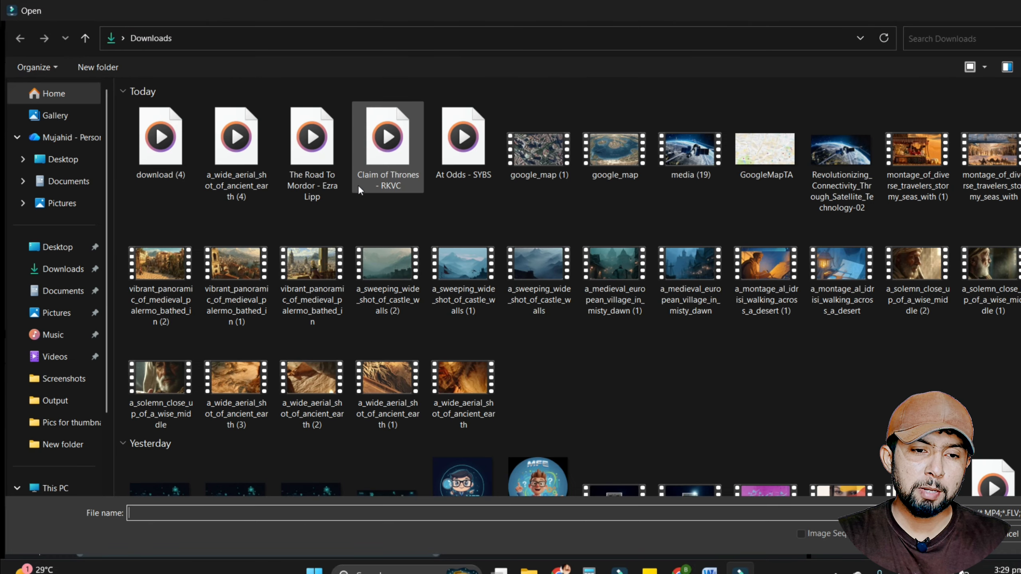
pyautogui.moveTo(998, 390); pyautogui.dragTo(125, 96)
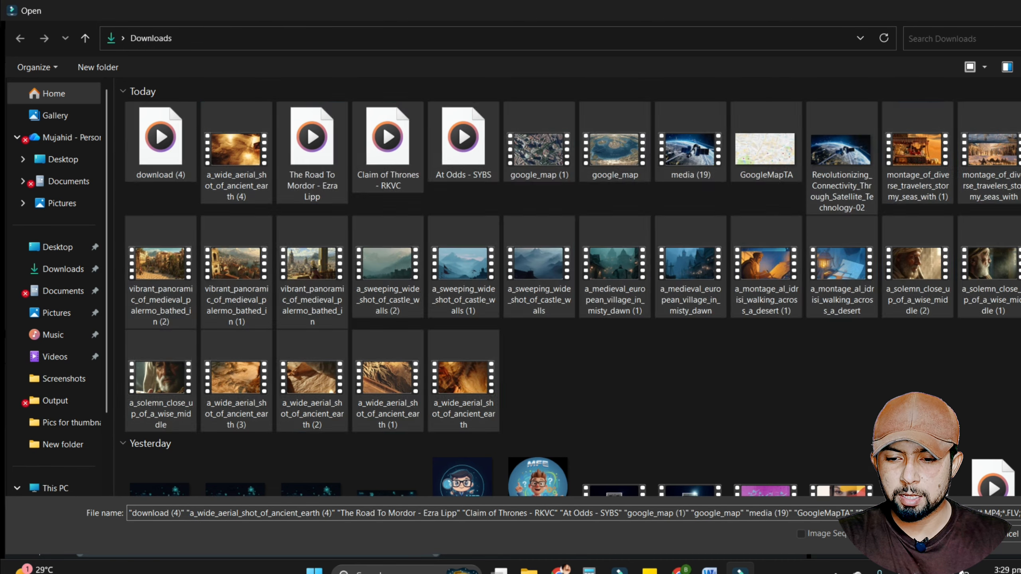
pyautogui.click(928, 534)
pyautogui.click(467, 250)
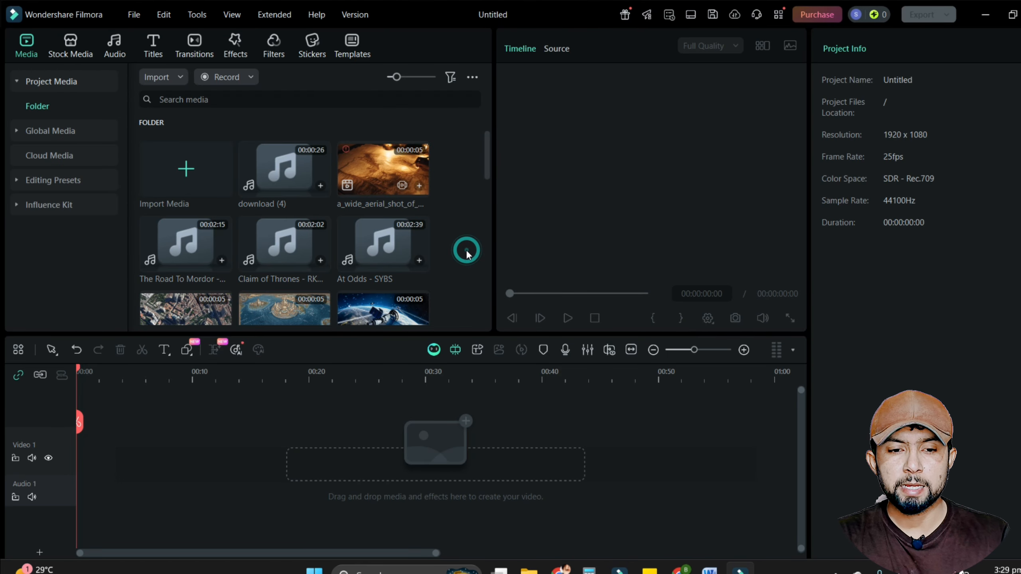
# Step: Add the download (4) narration audio to the start of the timeline and dismiss the AI Extend tip
pyautogui.scroll(-8, 464, 243)
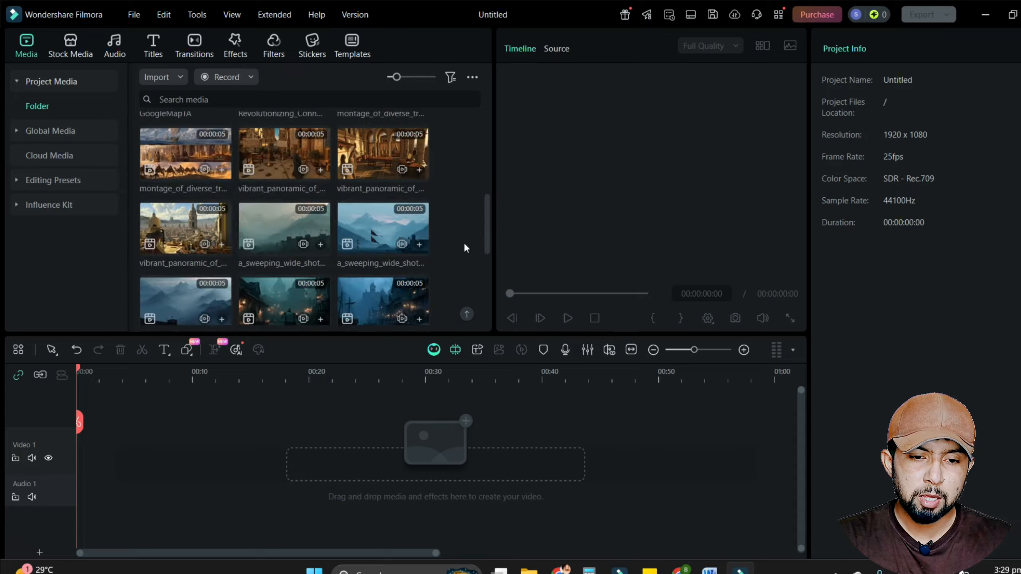
pyautogui.scroll(8, 464, 243)
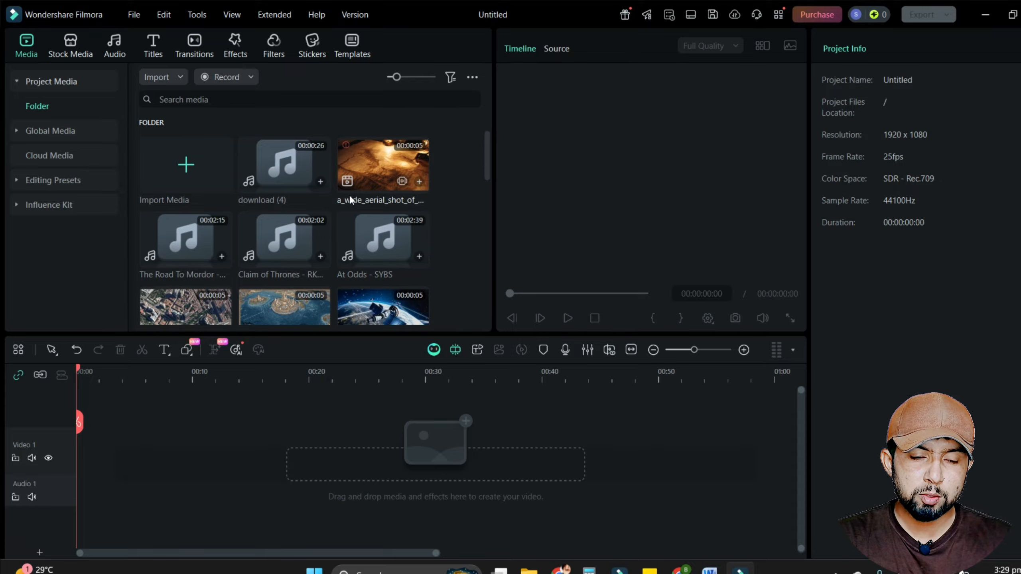
pyautogui.click(322, 180)
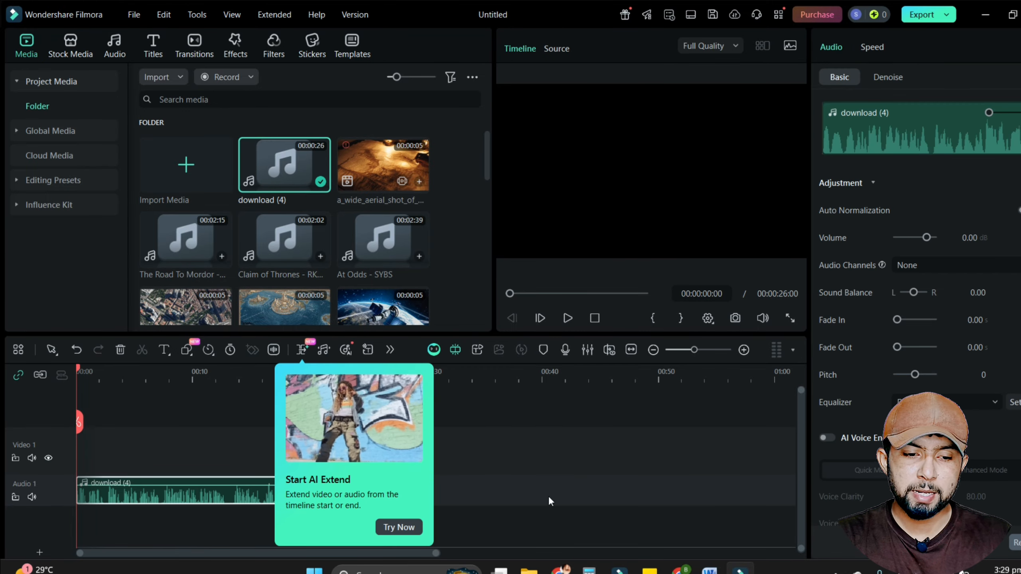
pyautogui.click(399, 527)
pyautogui.click(520, 460)
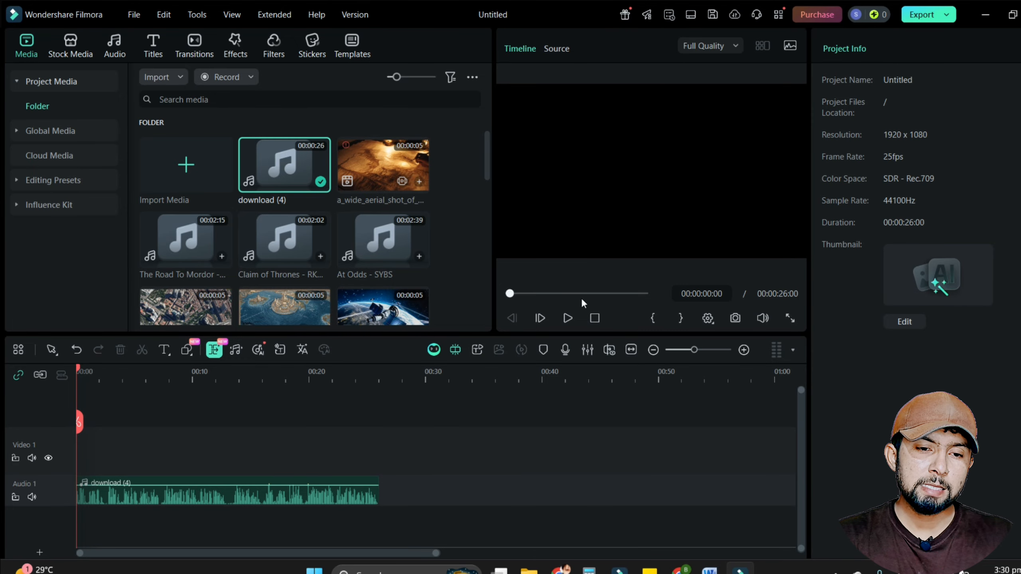
# Step: Play the beginning of the narration and set the playhead at 00:00:02:06 for matching a clip from the imported media
pyautogui.click(568, 318)
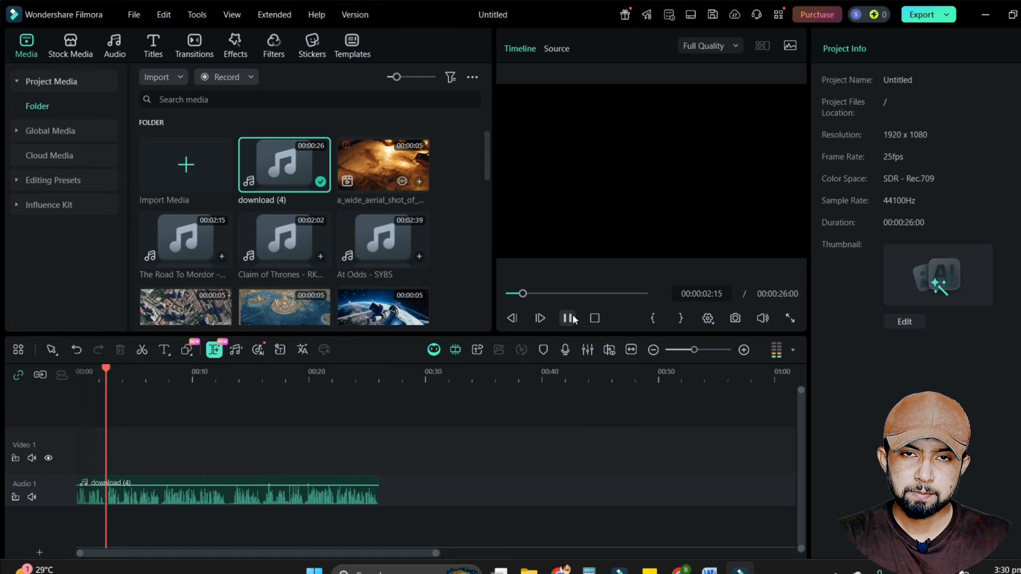
pyautogui.click(568, 318)
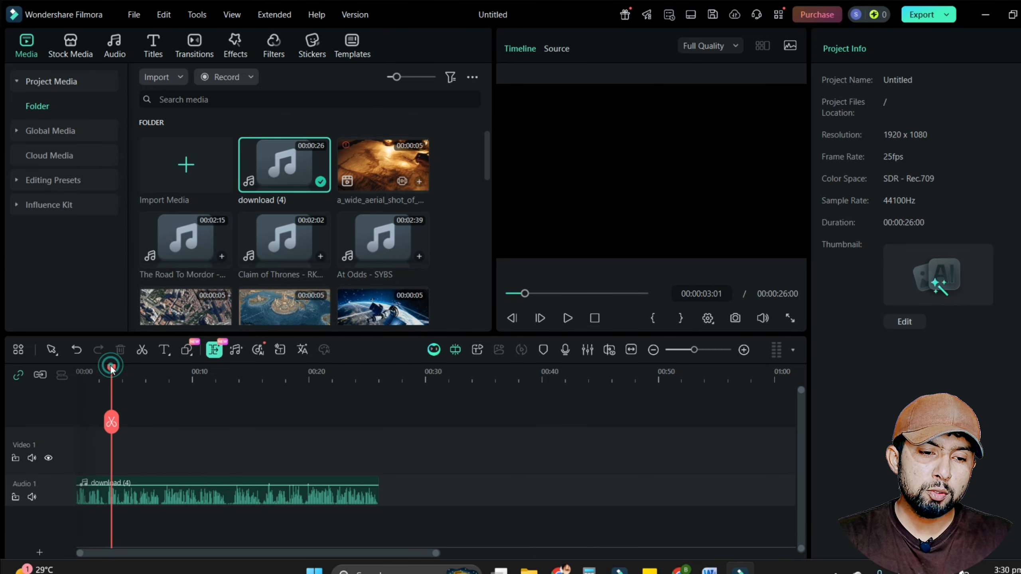
pyautogui.moveTo(112, 368); pyautogui.dragTo(102, 372)
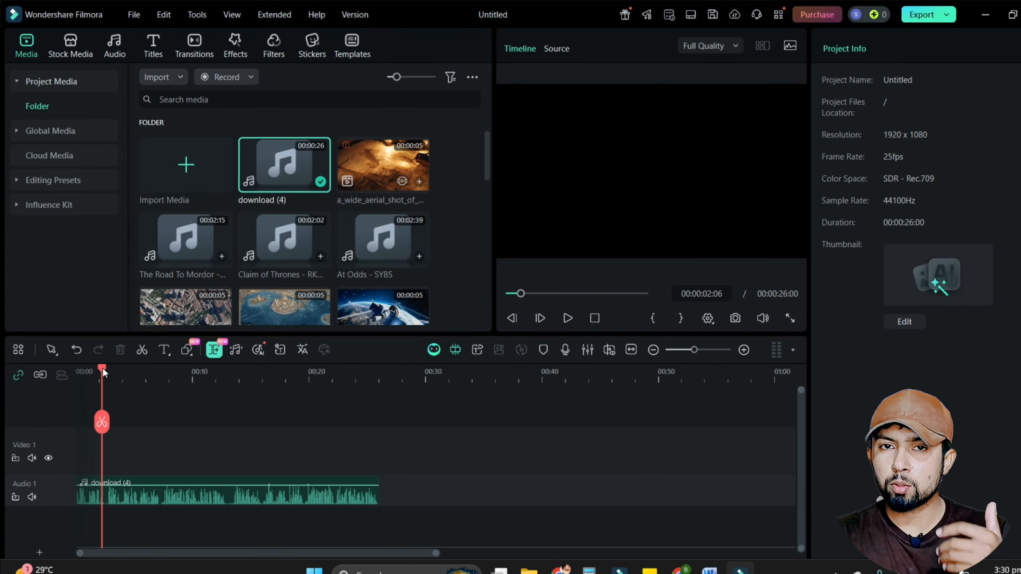
pyautogui.scroll(-3, 461, 236)
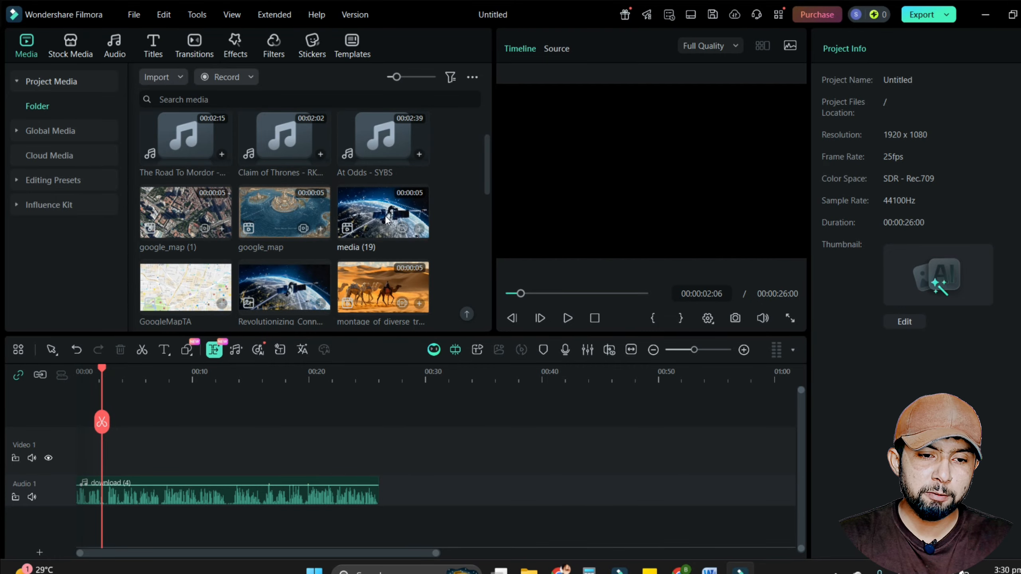
# Step: Place the media (19) clip at the start of Video 1, keeping the project settings, and remove its part after 00:00:02:06
pyautogui.moveTo(381, 218); pyautogui.dragTo(81, 461)
pyautogui.click(594, 305)
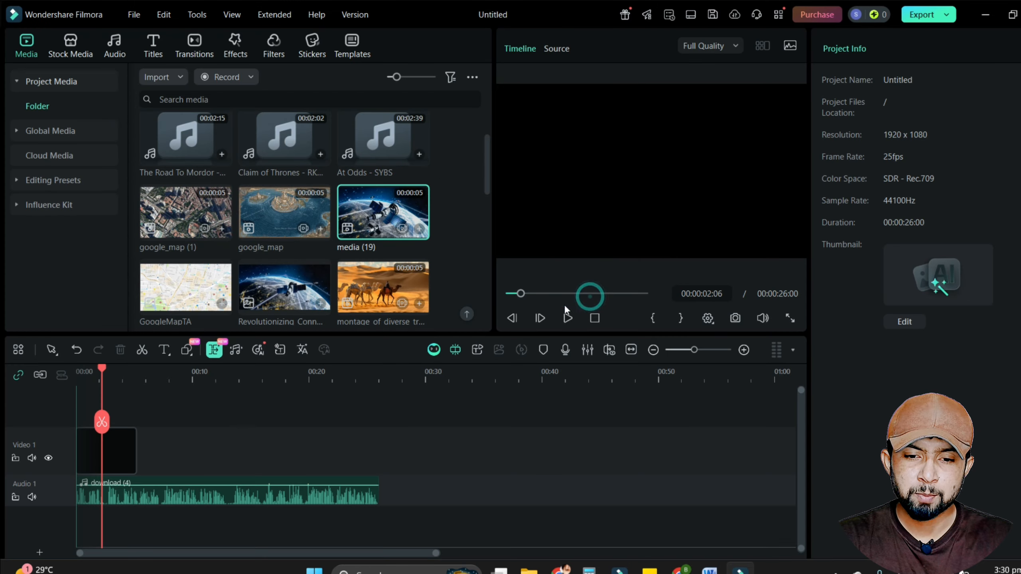
pyautogui.click(113, 450)
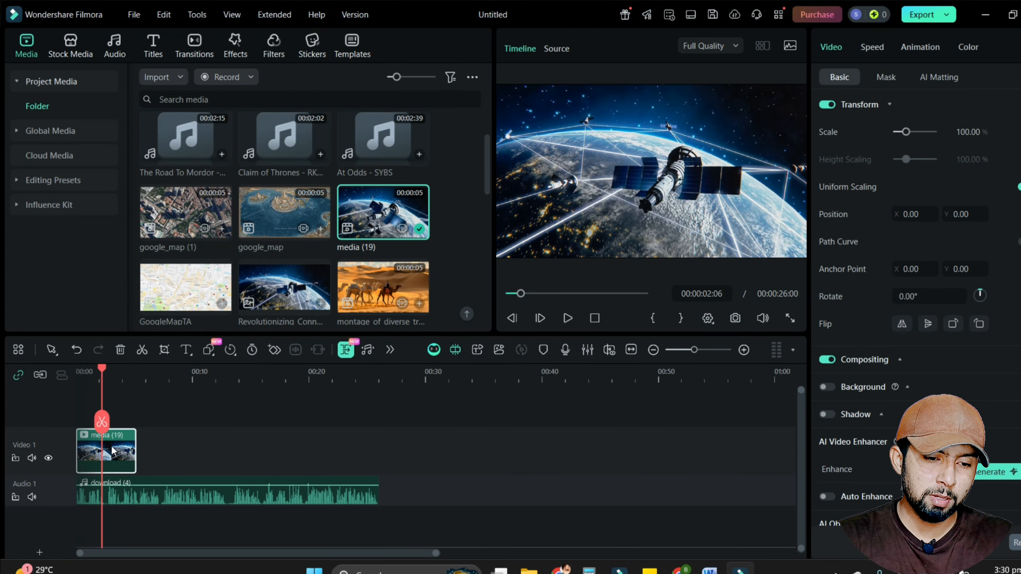
pyautogui.moveTo(138, 449); pyautogui.dragTo(111, 443)
pyautogui.click(125, 450)
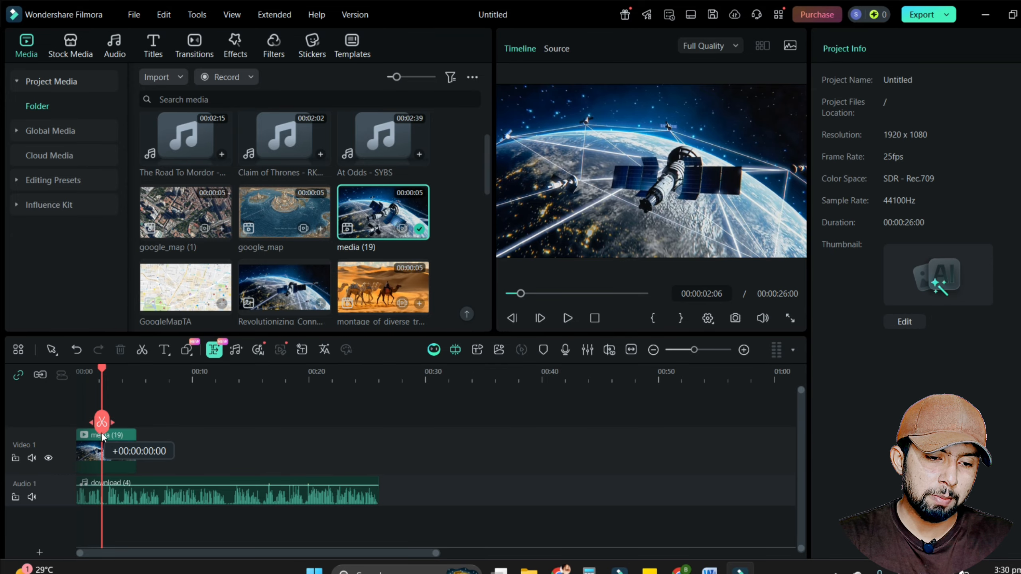
pyautogui.click(105, 462)
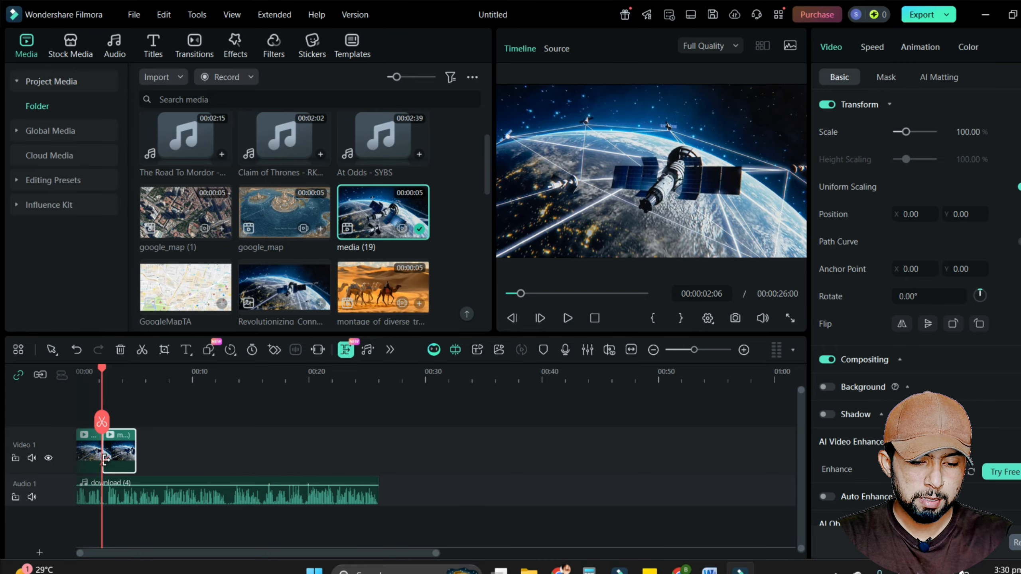
pyautogui.press('Delete')
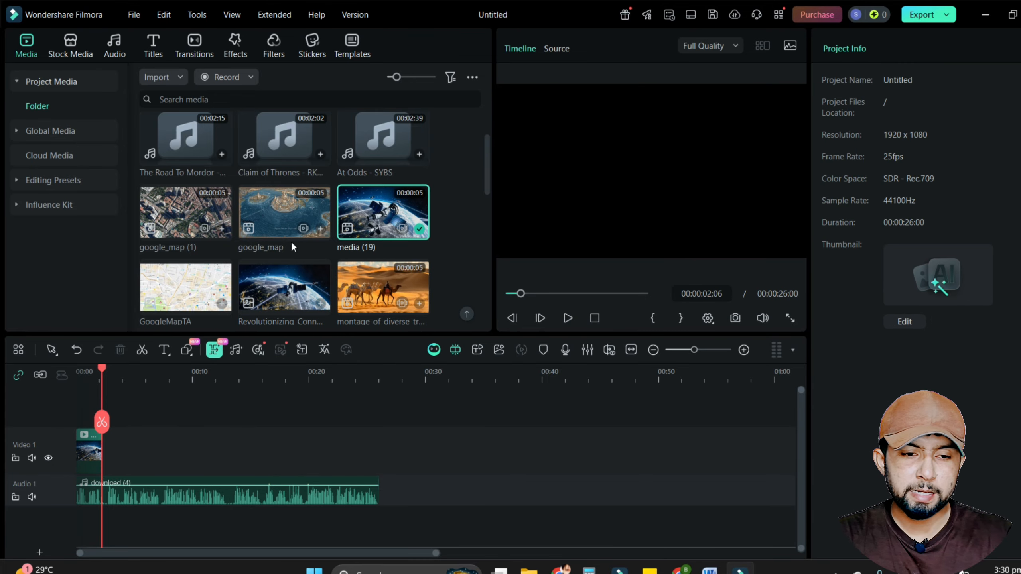
# Step: Append the google_map (1) clip, always keeping the 1920x1080 25fps project settings, and split it at 00:00:04:03
pyautogui.moveTo(189, 213); pyautogui.dragTo(102, 436)
pyautogui.click(377, 256)
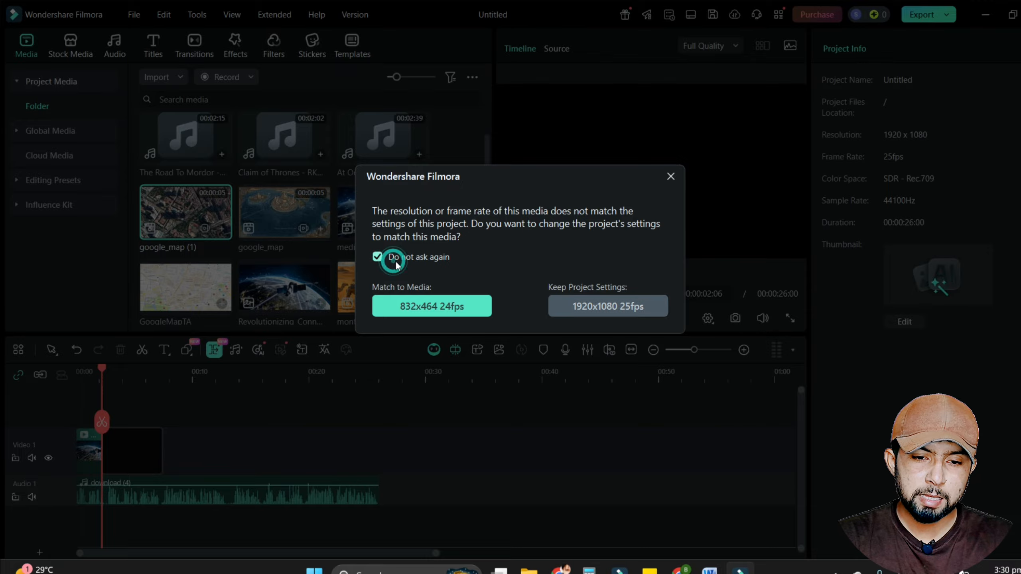
pyautogui.click(609, 307)
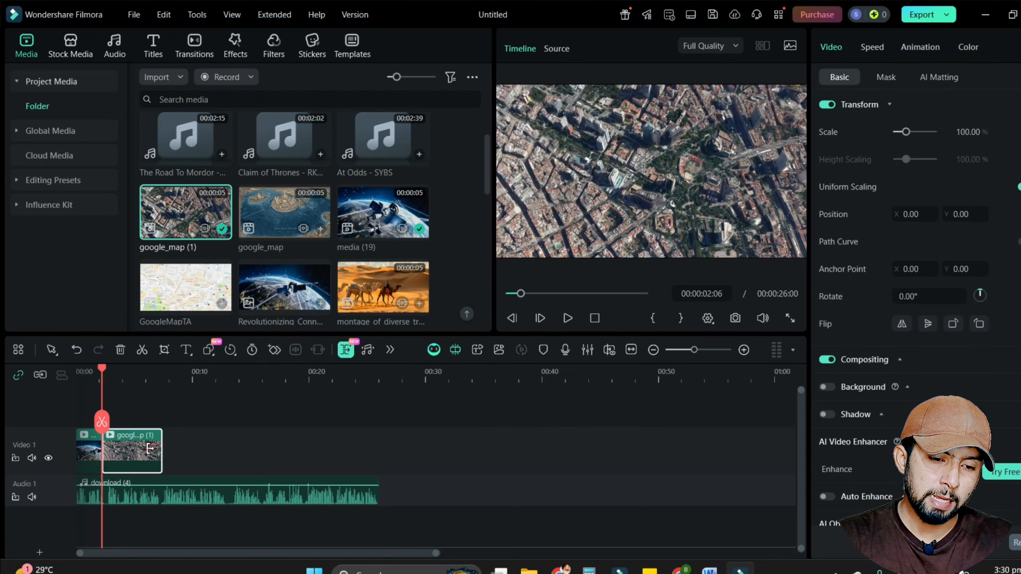
pyautogui.moveTo(105, 371); pyautogui.dragTo(121, 373)
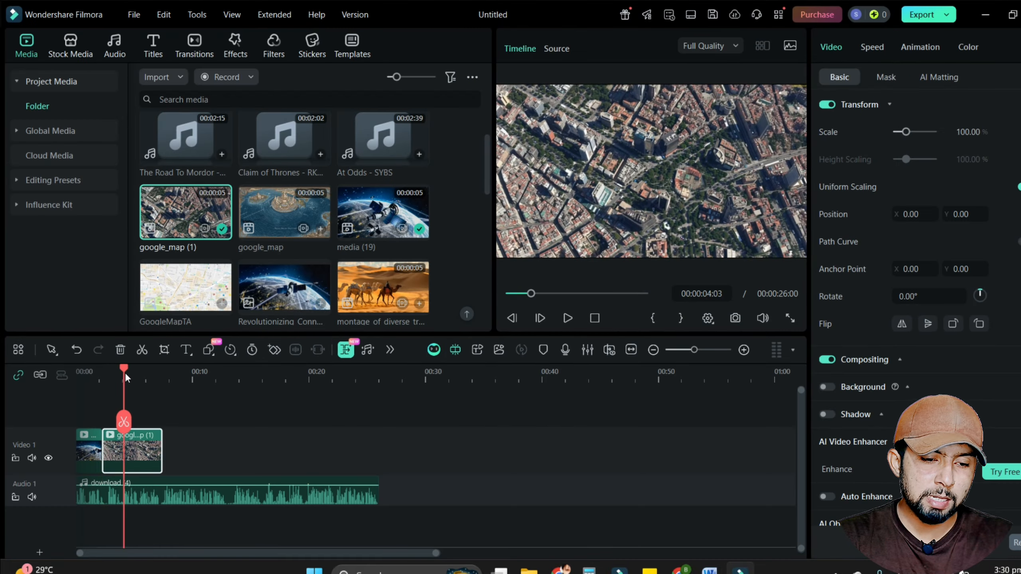
pyautogui.click(123, 422)
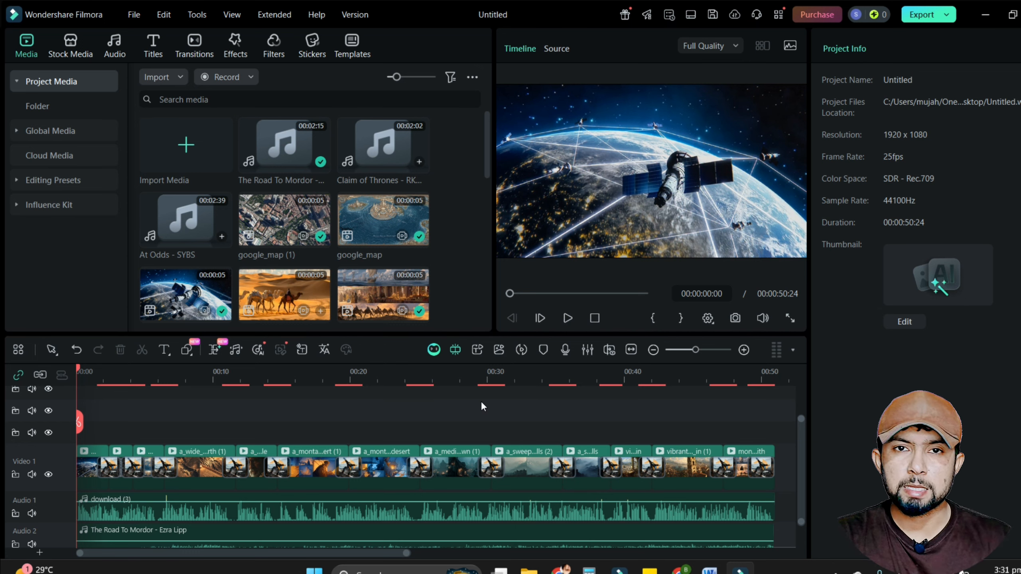
# Step: Switch to YouTube Studio and search the Audio library's music for "history"
pyautogui.click(559, 569)
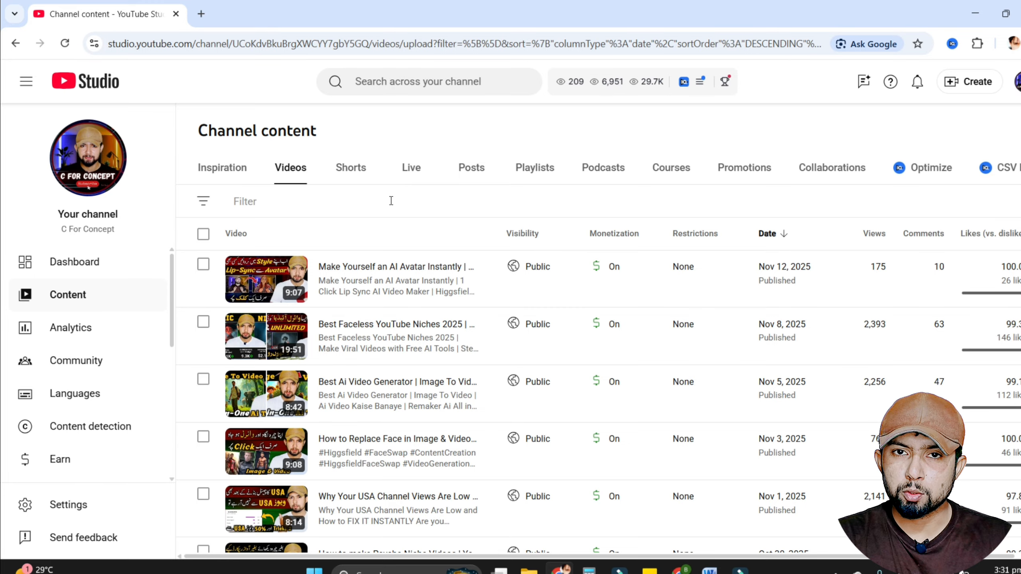
pyautogui.scroll(-2, 91, 409)
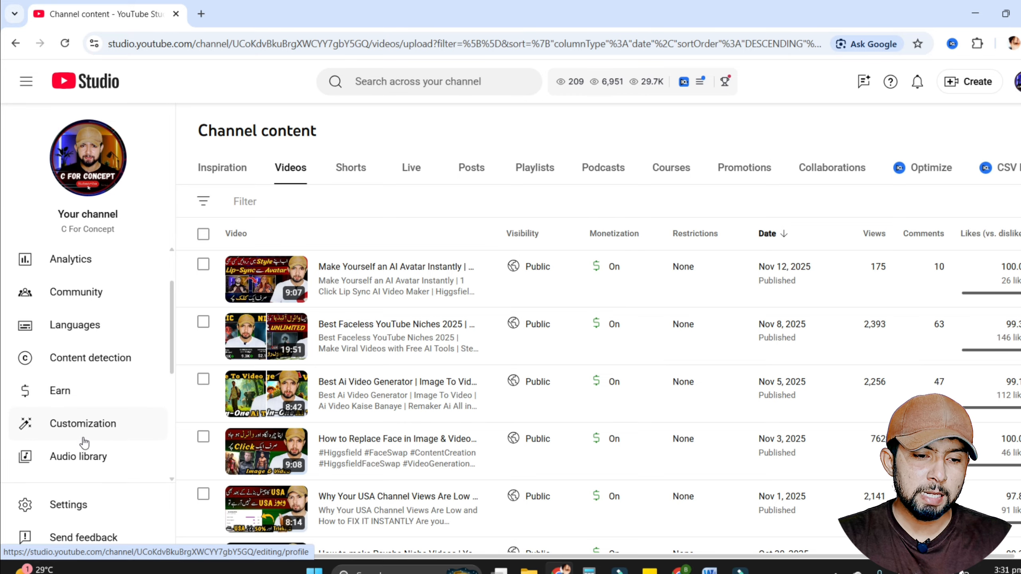
pyautogui.click(63, 462)
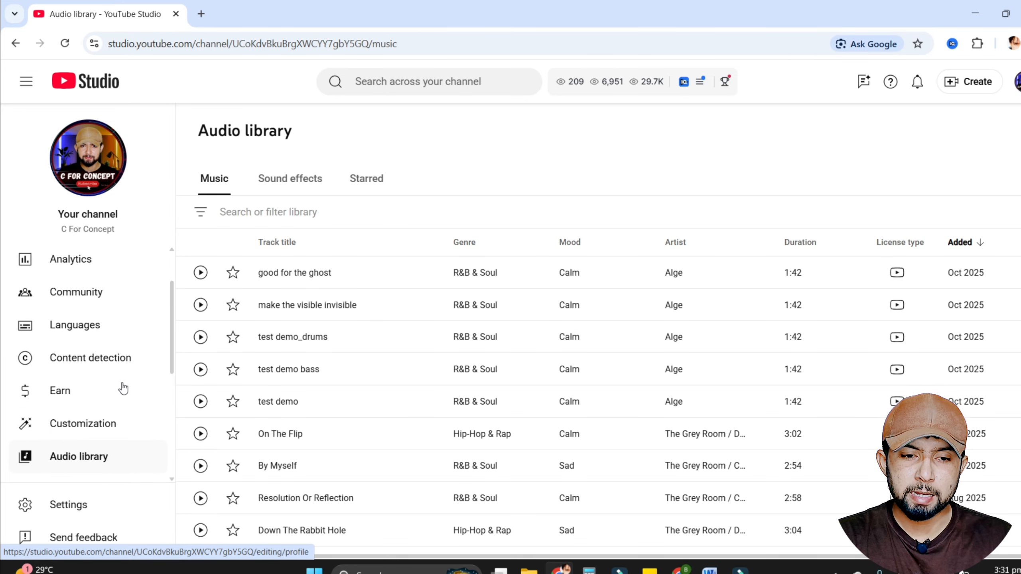
pyautogui.click(298, 209)
pyautogui.write('history')
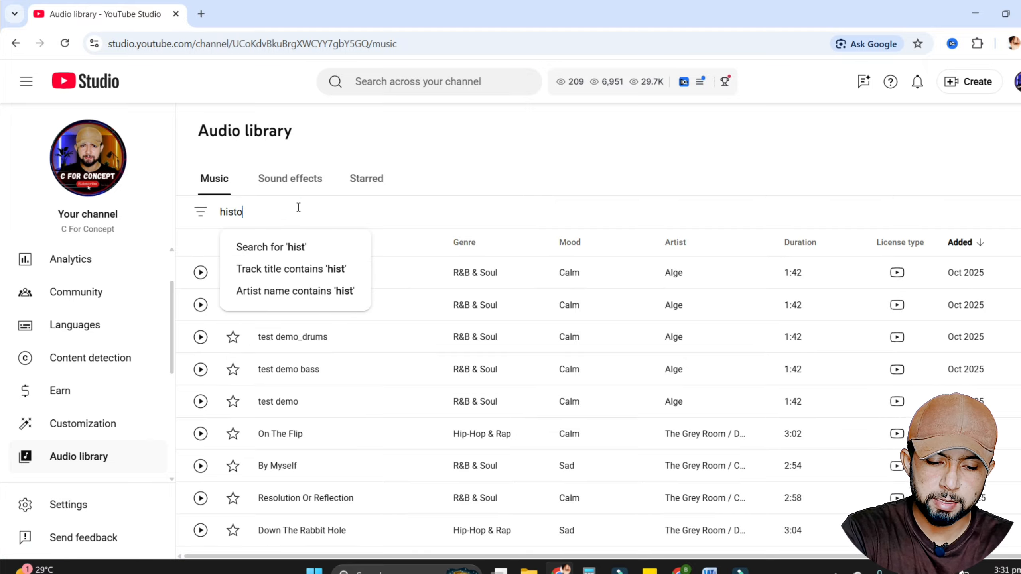
pyautogui.press('Return')
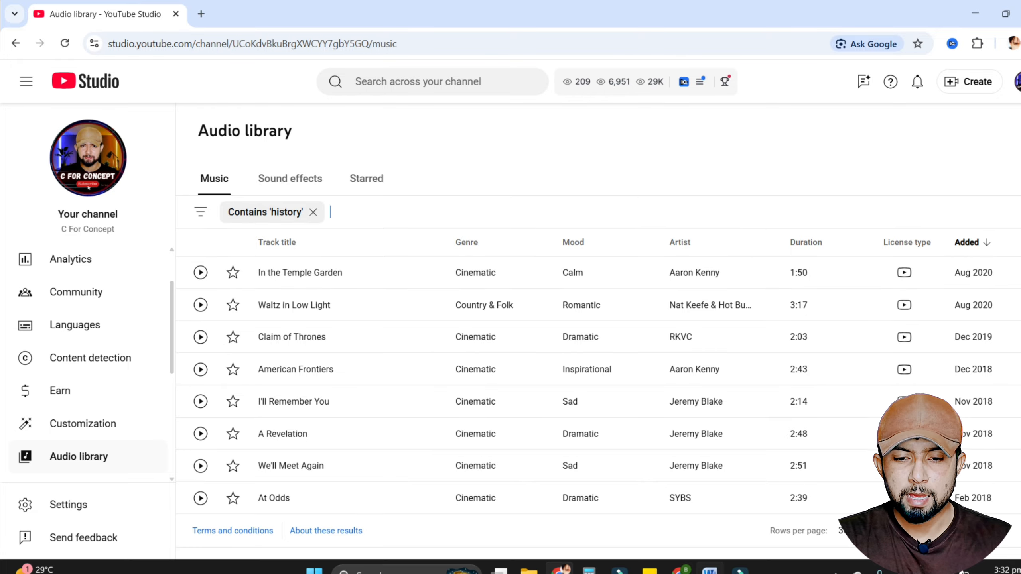
# Step: Return to Filmora and apply the Flash transition to the first cut and a transition to the cut before the a_wide clip
pyautogui.click(741, 569)
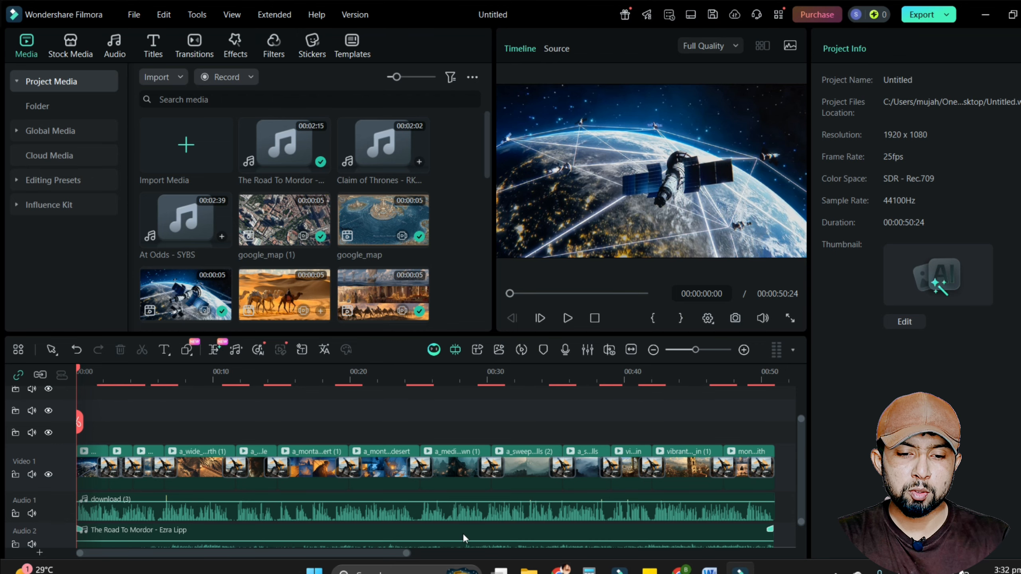
pyautogui.scroll(-1, 462, 534)
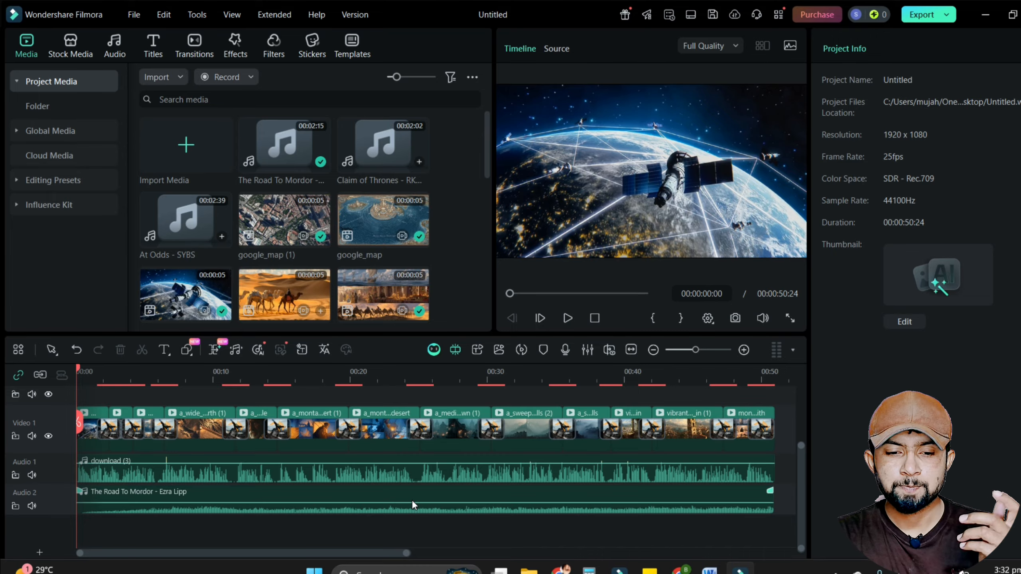
pyautogui.scroll(1, 411, 499)
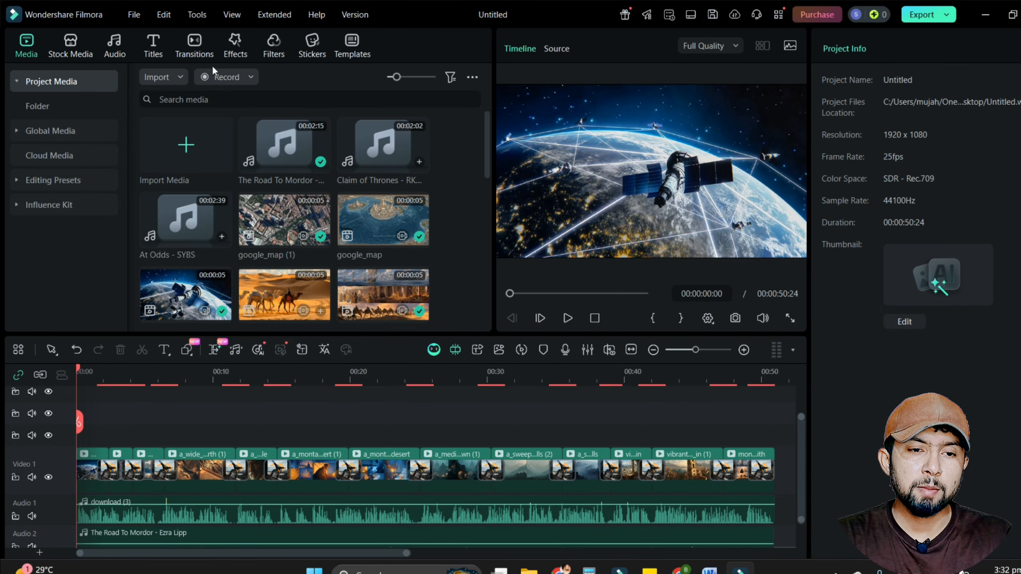
pyautogui.click(195, 44)
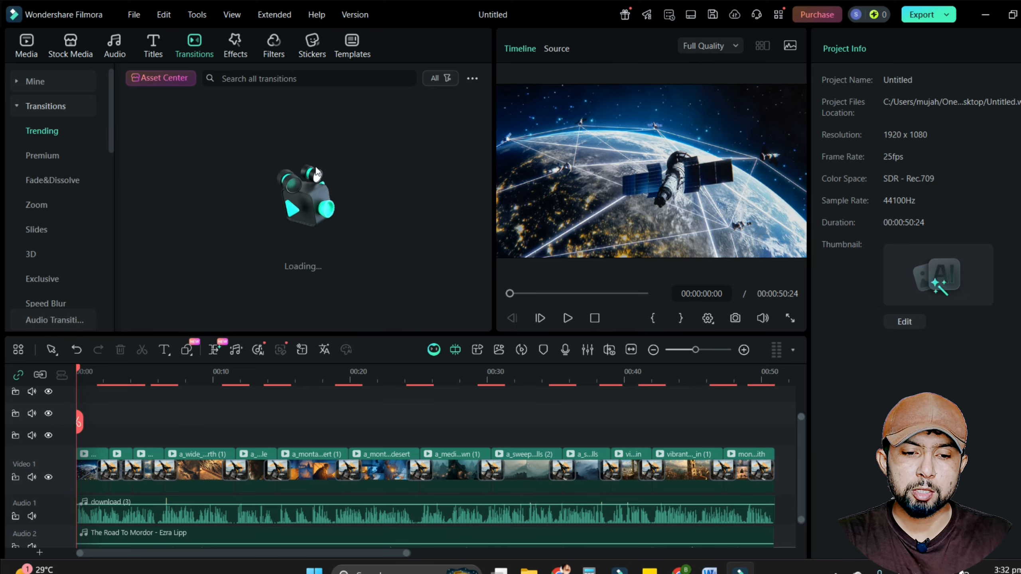
pyautogui.moveTo(293, 147); pyautogui.dragTo(95, 469)
pyautogui.moveTo(276, 196); pyautogui.dragTo(154, 469)
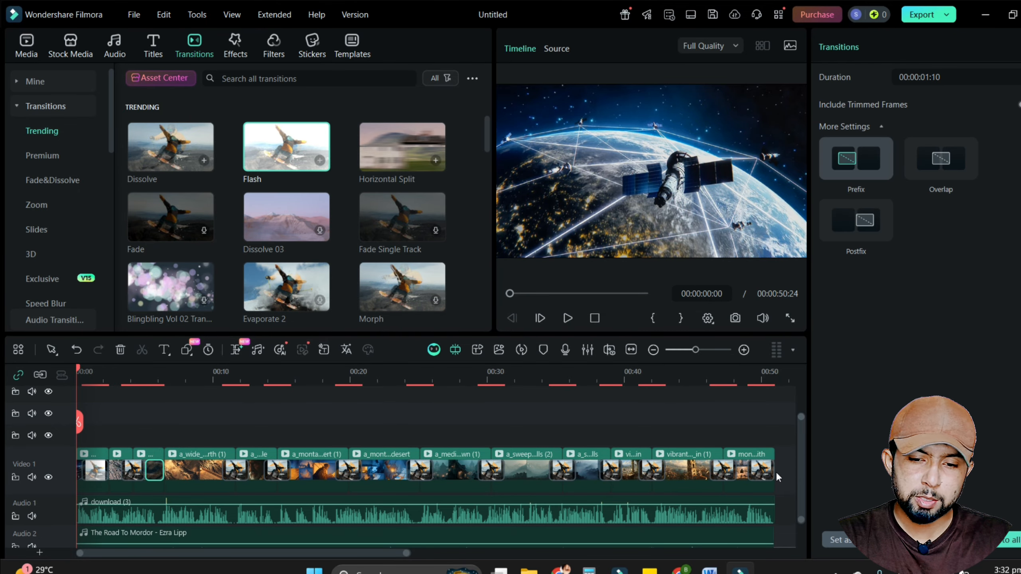
# Step: Select all clips on Video 1 and apply the Flash transition to them together
pyautogui.scroll(-2, 779, 475)
pyautogui.moveTo(779, 433); pyautogui.dragTo(79, 434)
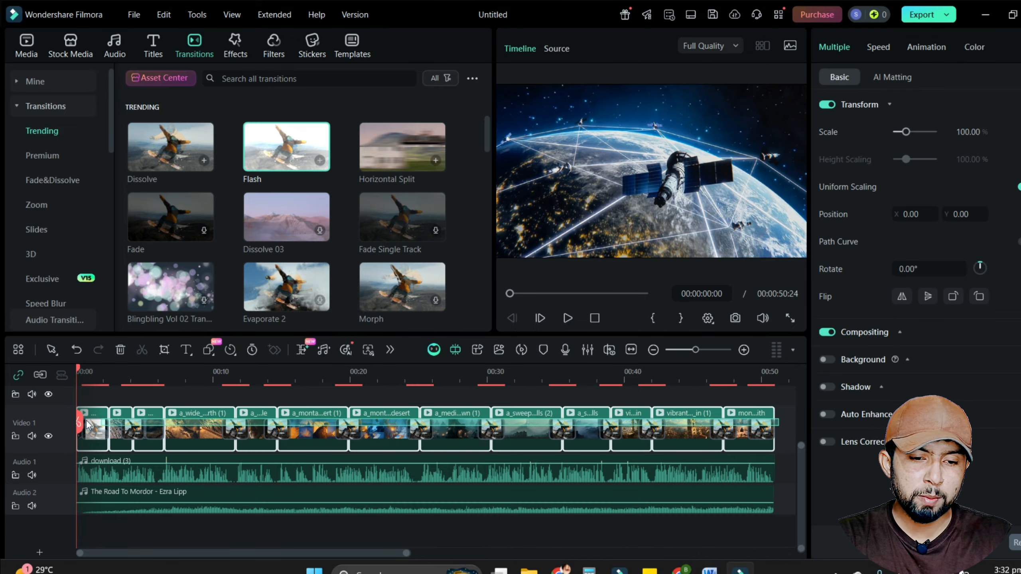
pyautogui.click(320, 160)
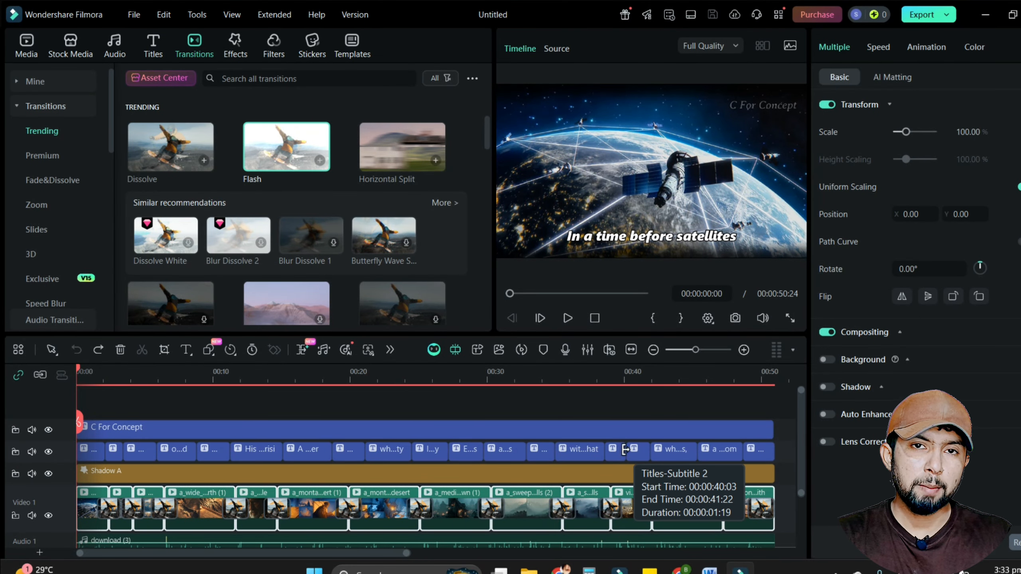
# Step: Select the C For Concept title on the timeline and open the project's export settings
pyautogui.click(507, 432)
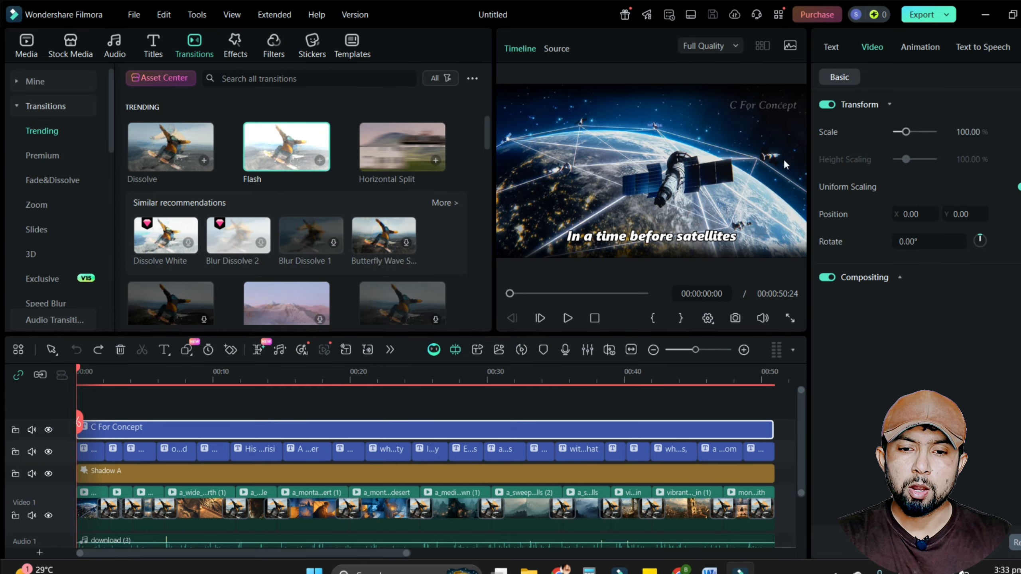
pyautogui.hotkey('ctrl', 'e')
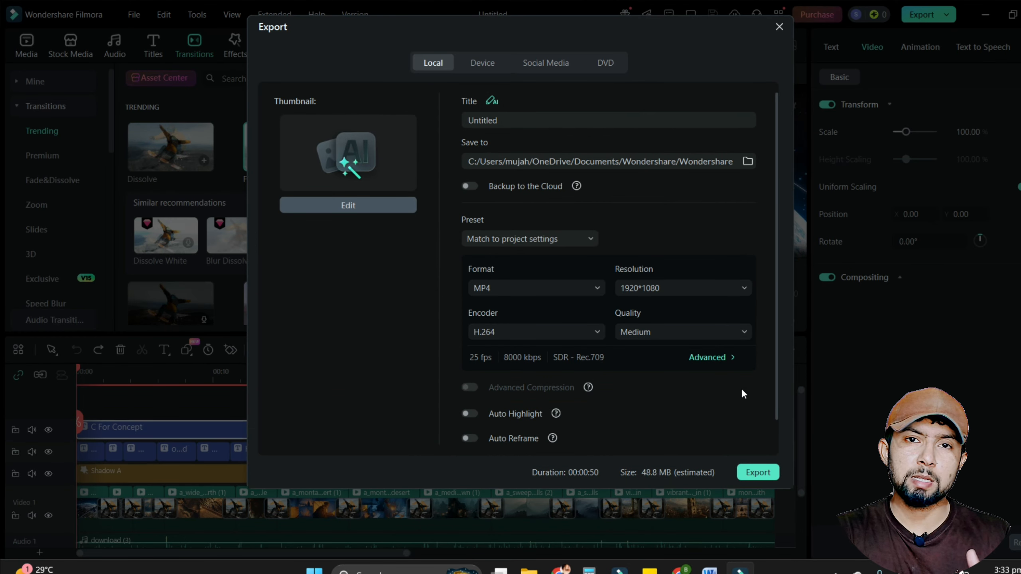